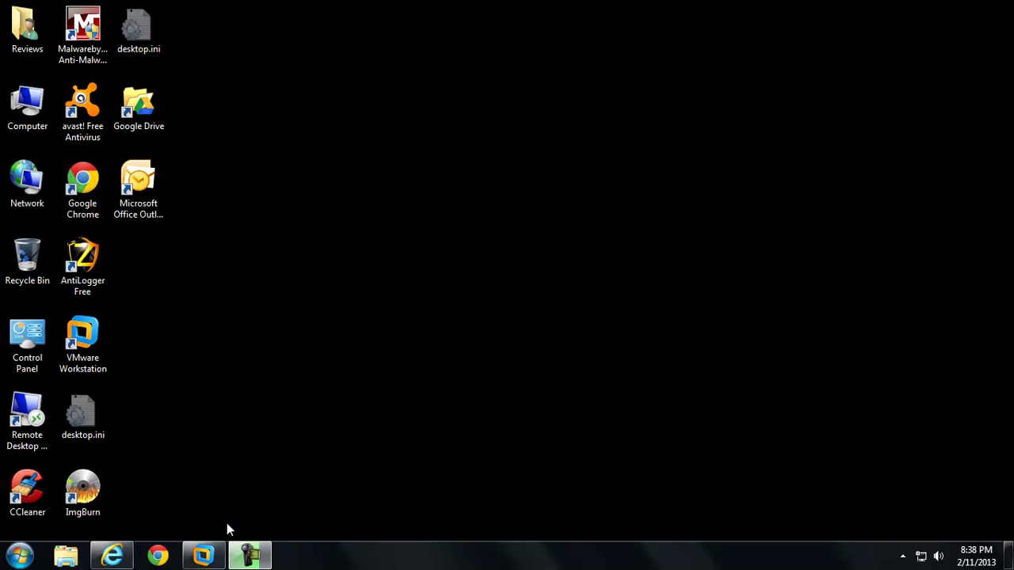
Step: Bring up the locked Windows 7 VM in VMware and switch it to full screen
left_click(204, 556)
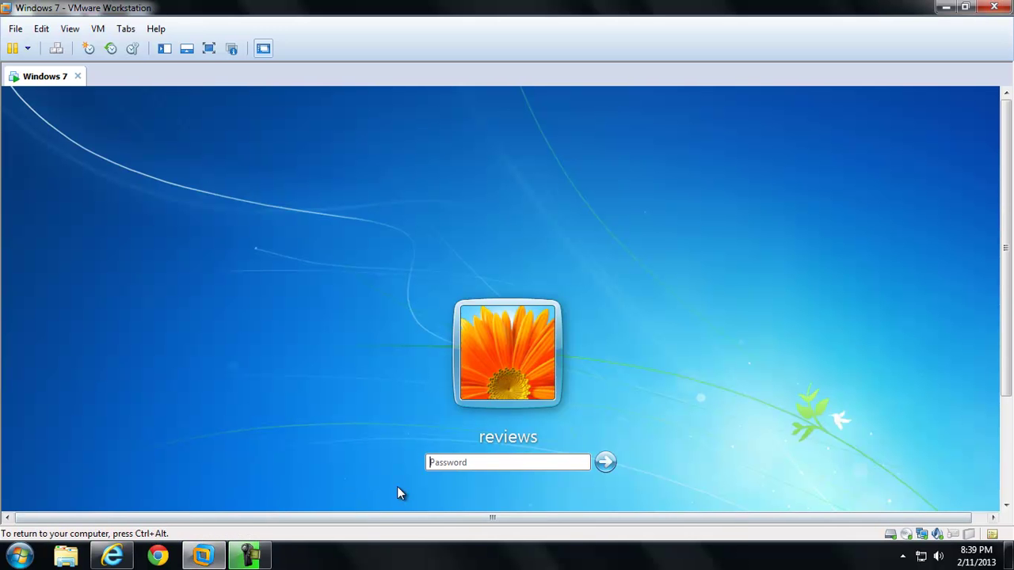
left_click(470, 461)
key("ctrl+alt")
left_click(211, 50)
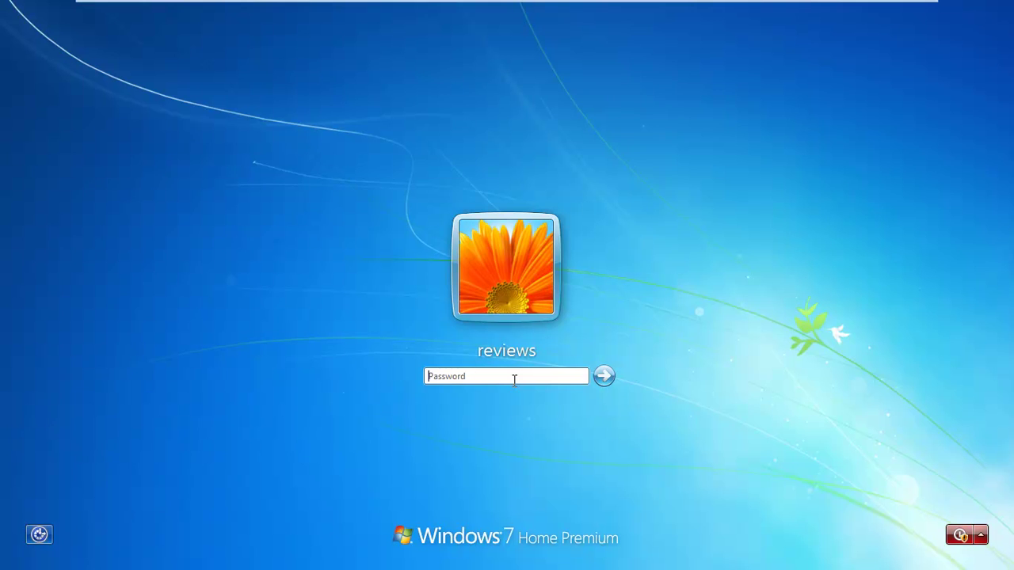
Step: Try two guessed passwords at the Windows 7 login and dismiss the wrong-password error
type("*****")
key("BackSpace")
key("BackSpace")
key("BackSpace")
key("BackSpace")
key("BackSpace")
type("*******")
key("Return")
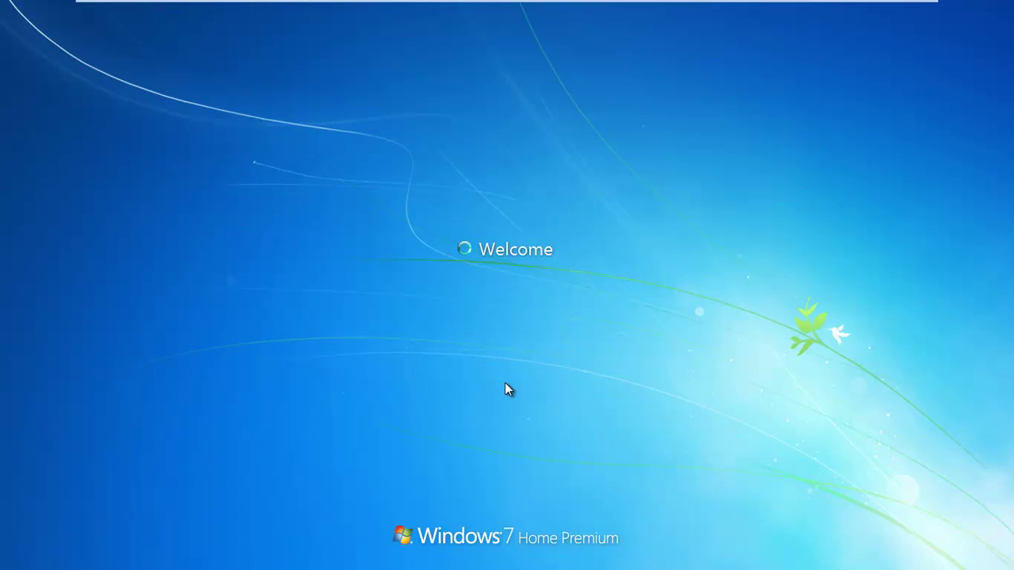
key("Return")
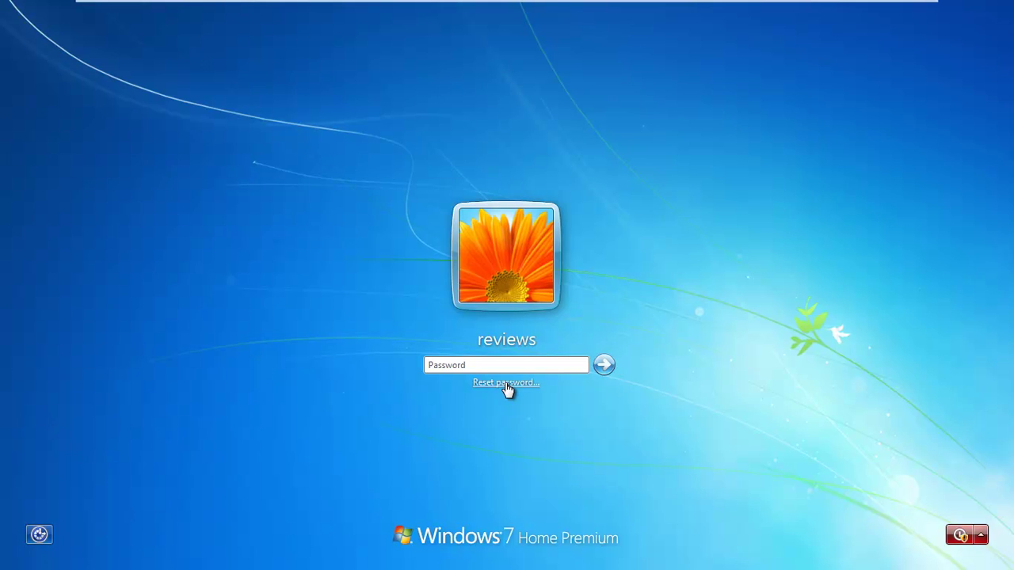
type("******")
key("Return")
key("Return")
Step: Minimize the virtual machine and open Internet Explorer on the host
mouse_move(726, 4)
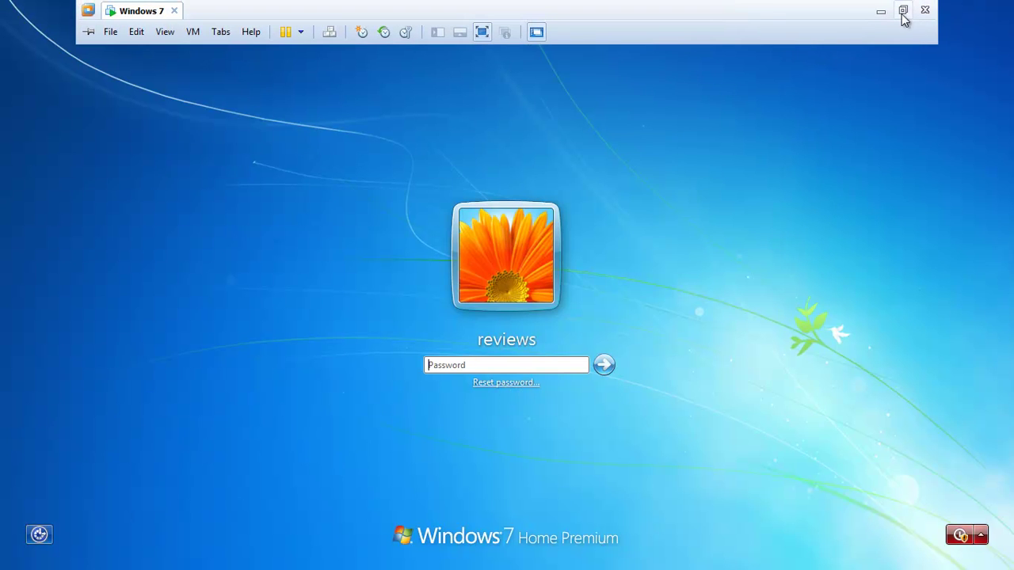
left_click(880, 9)
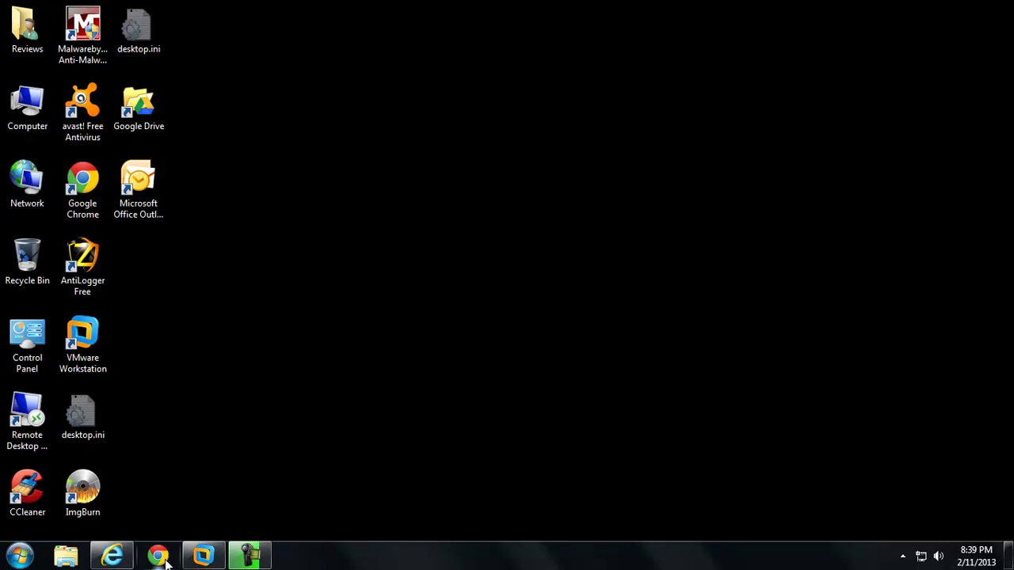
left_click(111, 555)
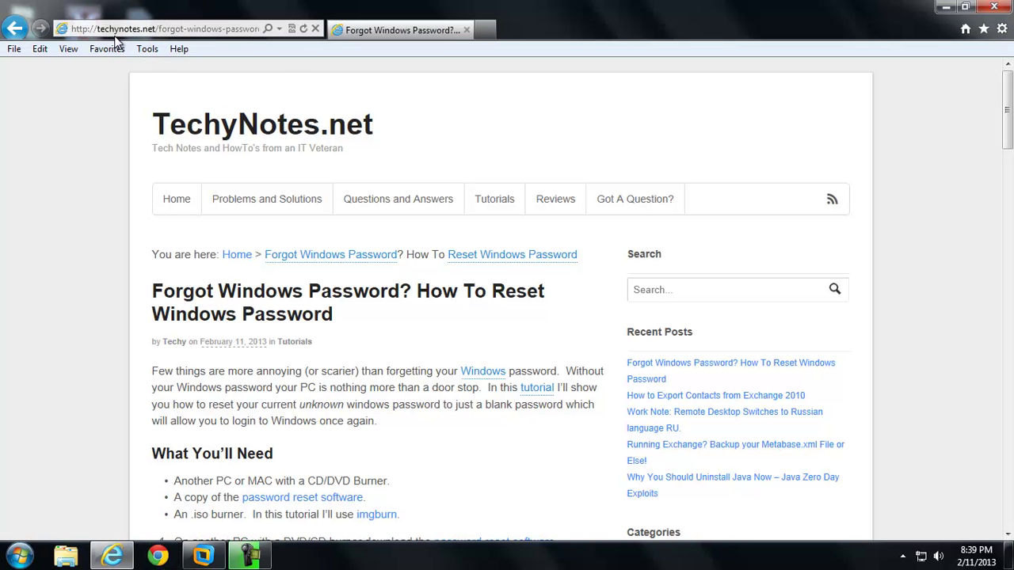
Step: Open TechyNotes.net's 'Forgot Windows Password? How To Reset Windows Password' article and scroll to 'What You'll Need'
left_click(202, 130)
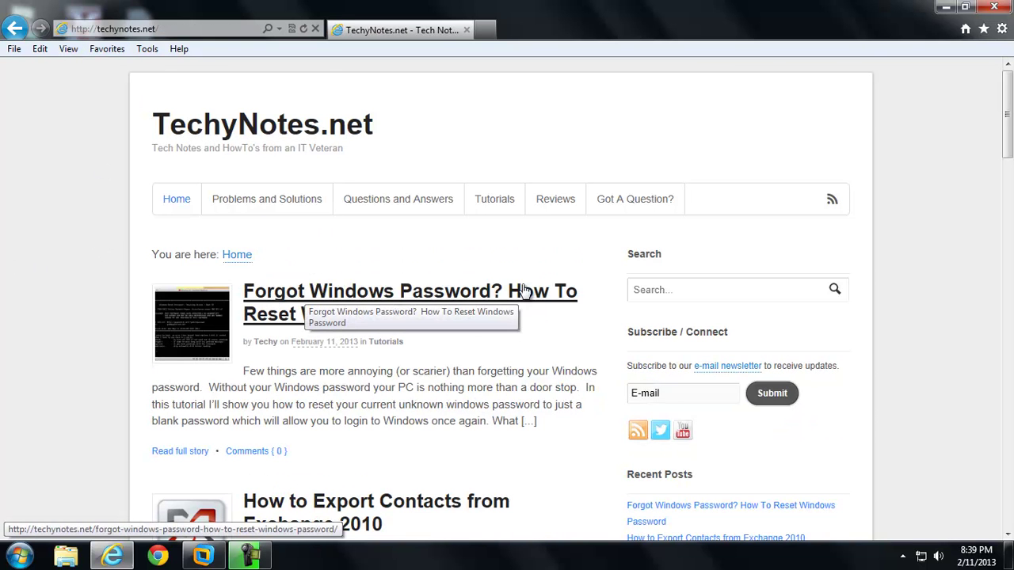
left_click(406, 315)
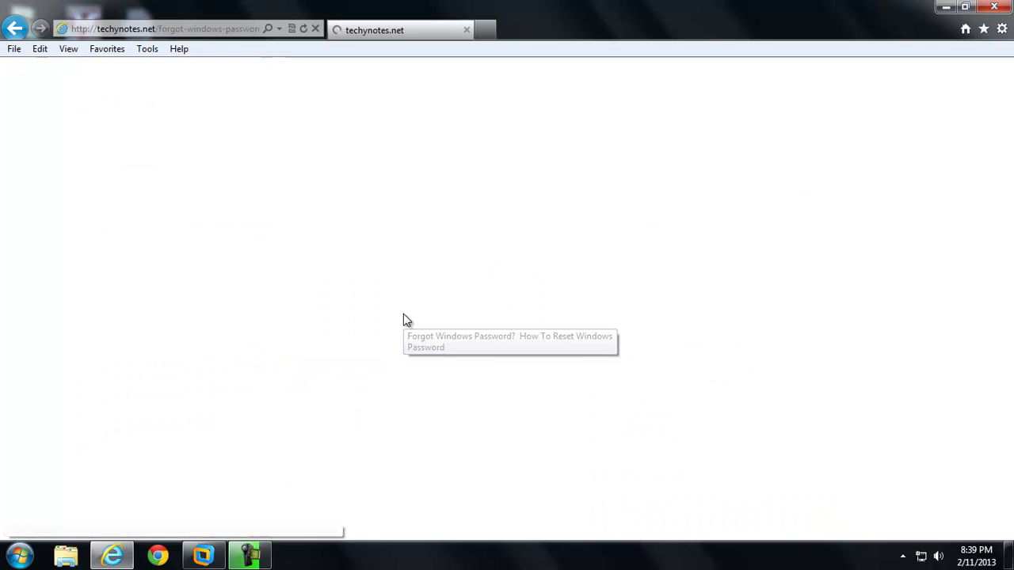
scroll(41, 303, "down", 3)
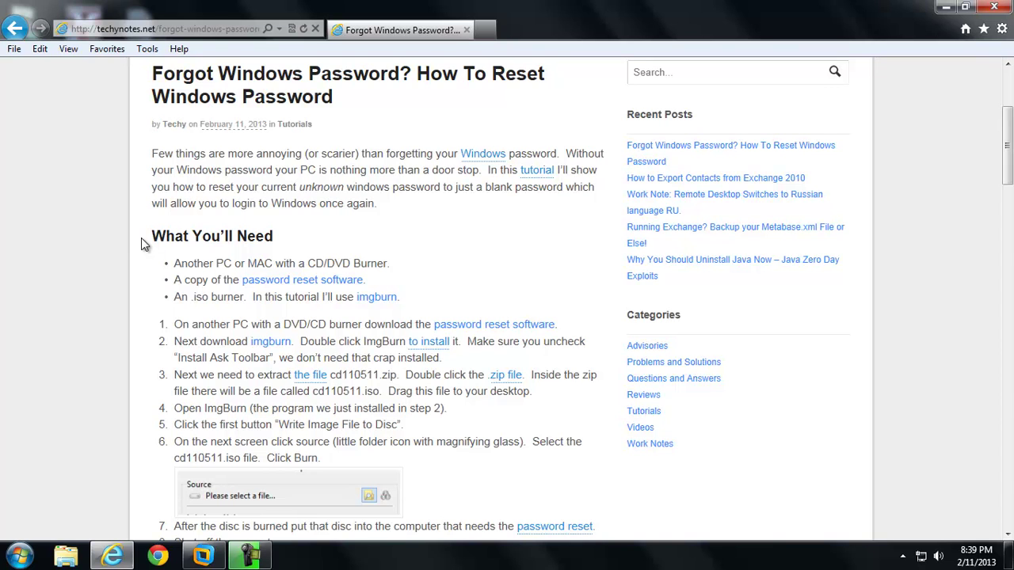
left_click(302, 30)
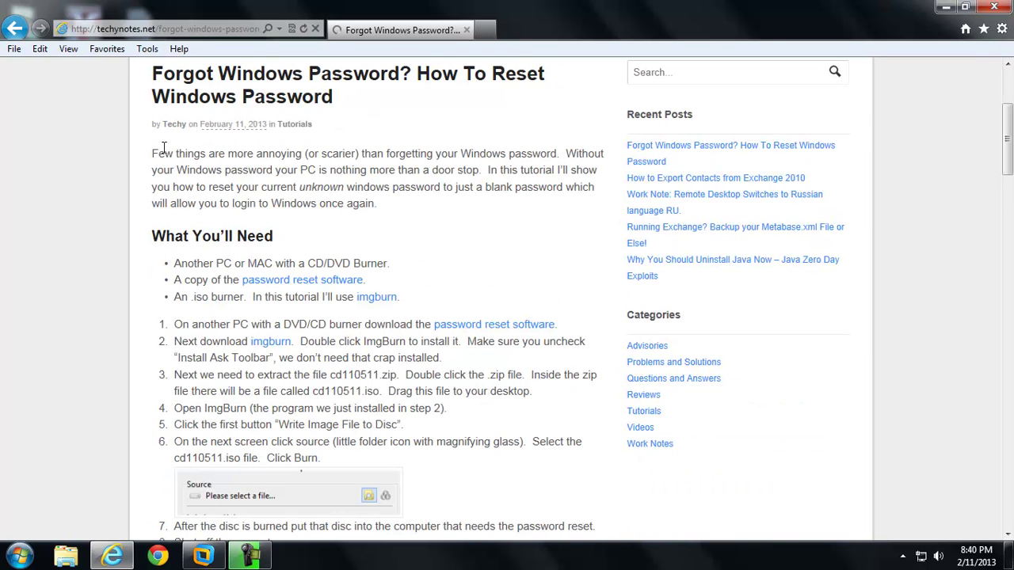
scroll(150, 175, "down", 2)
scroll(146, 181, "up", 2)
Step: Save cd110511.zip and SetupImgBurn_2.5.7.0.exe from the article's links, then go back to the article
left_click(305, 290)
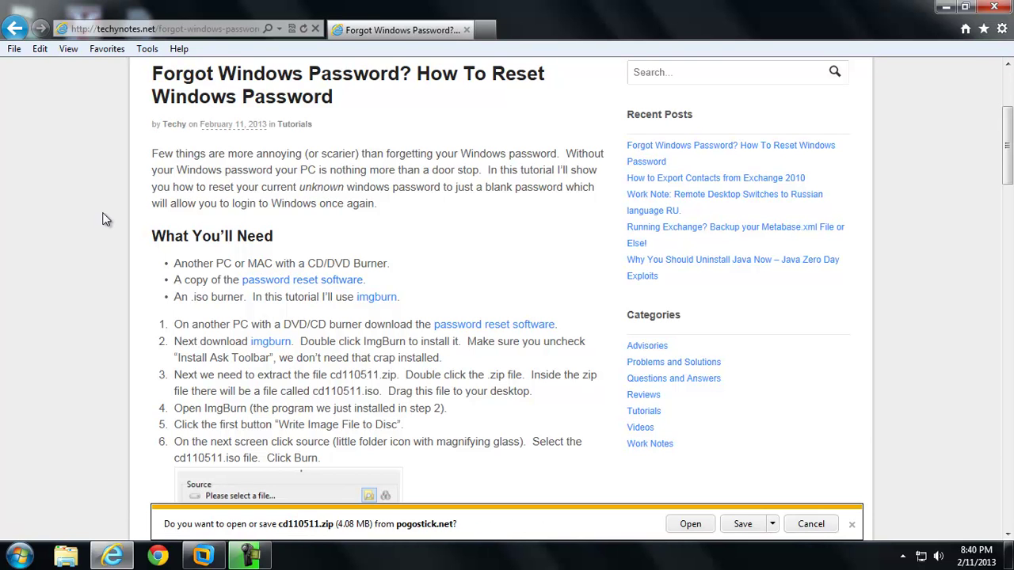
left_click(742, 524)
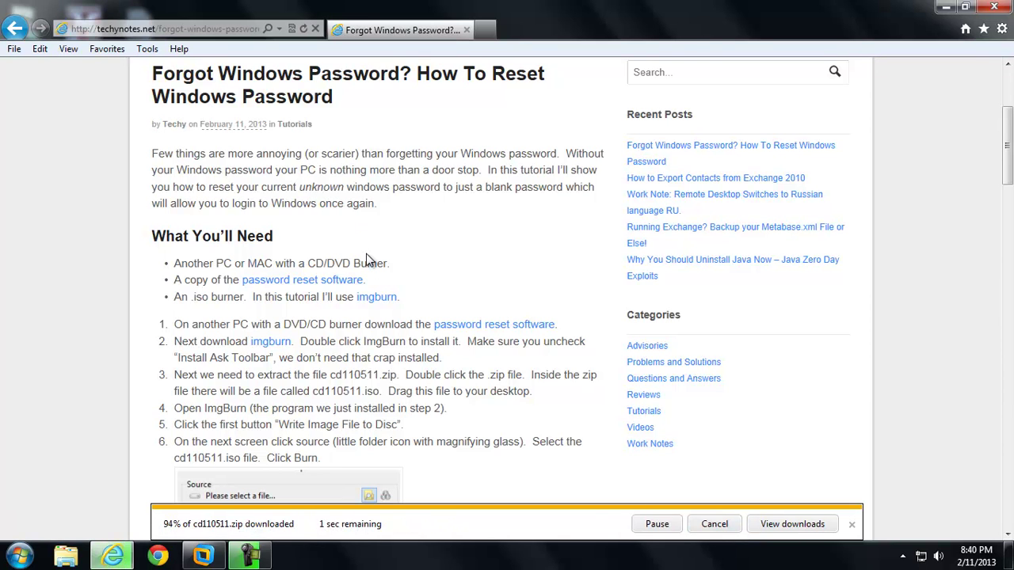
left_click(381, 303)
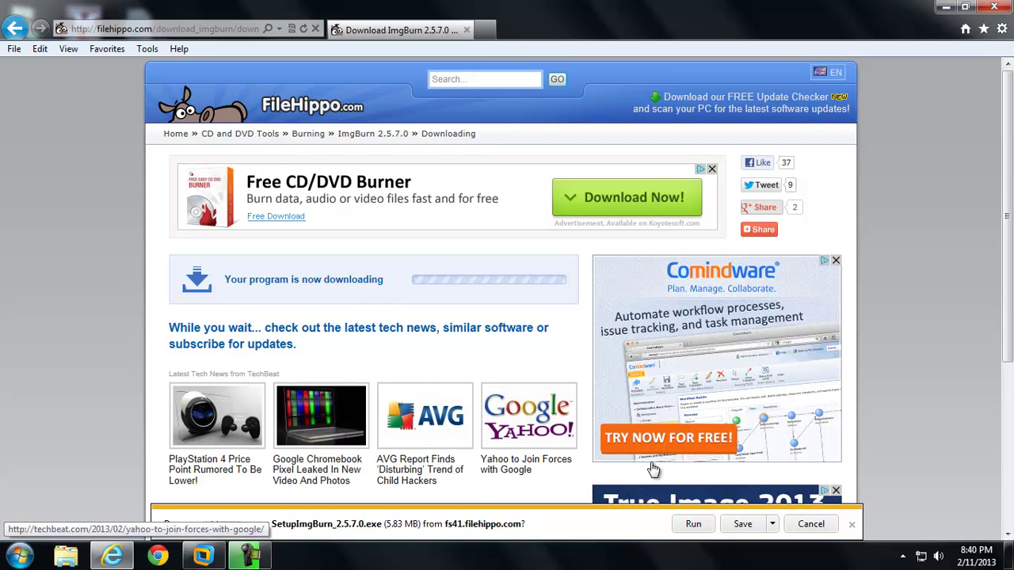
left_click(726, 529)
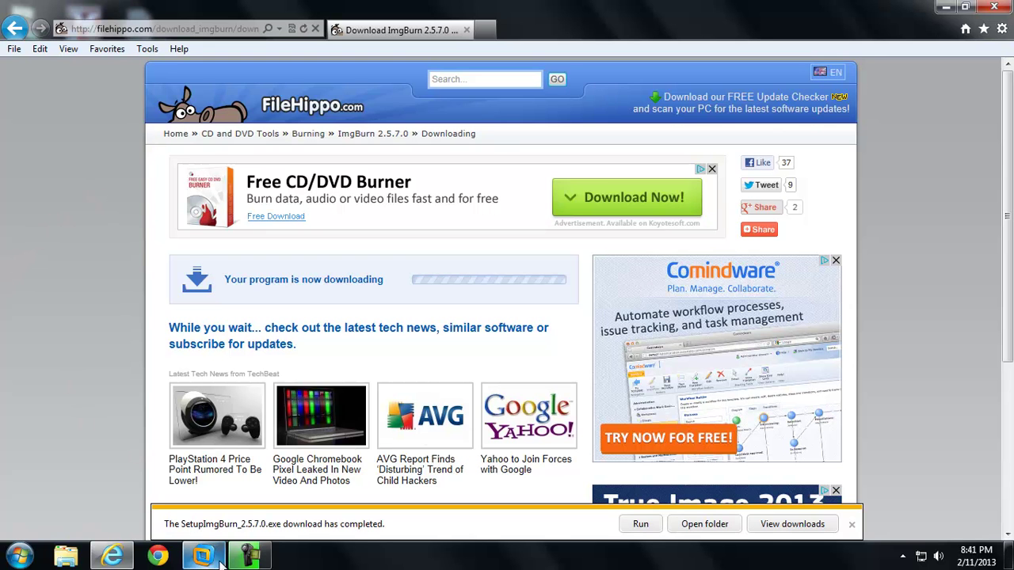
left_click(115, 556)
left_click(115, 557)
left_click(13, 27)
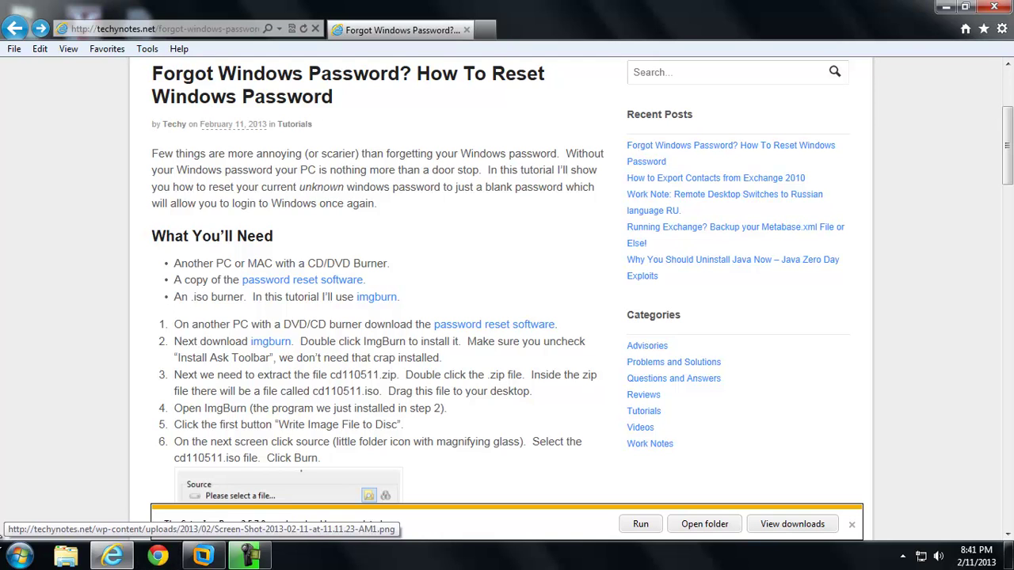
Step: Launch SetupImgBurn_2.5.7.0.exe from the Downloads folder
left_click(19, 556)
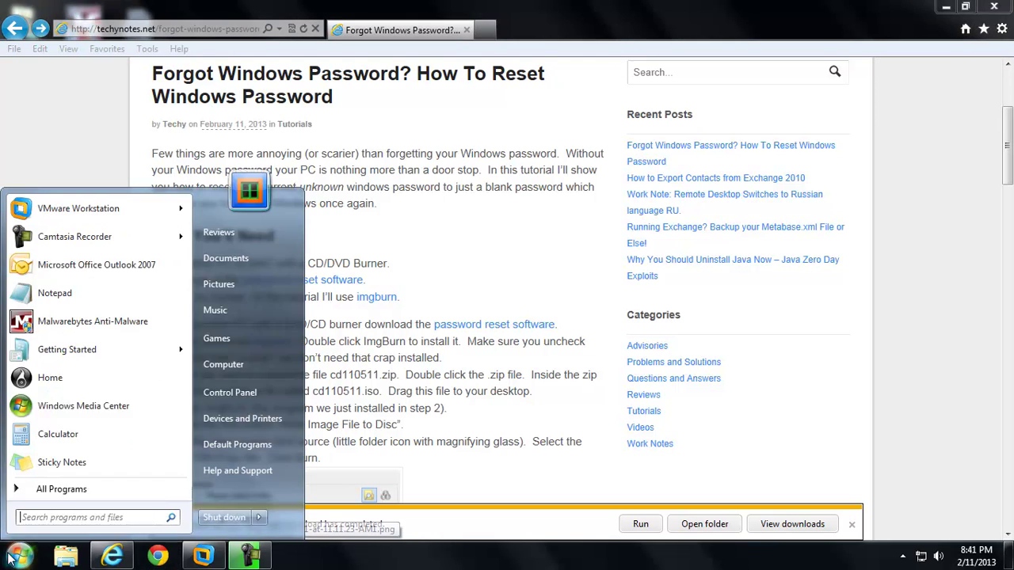
left_click(261, 363)
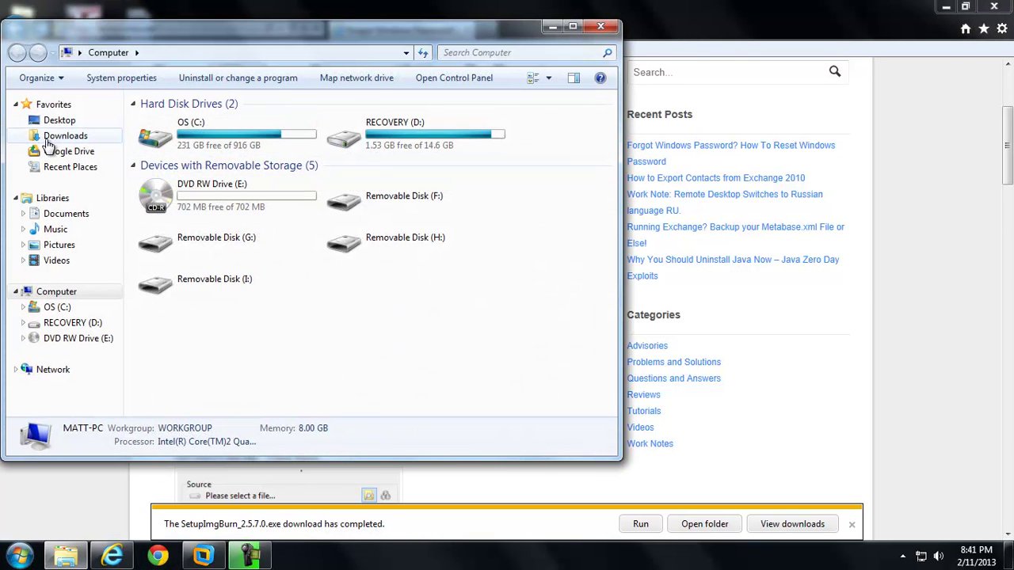
left_click(51, 138)
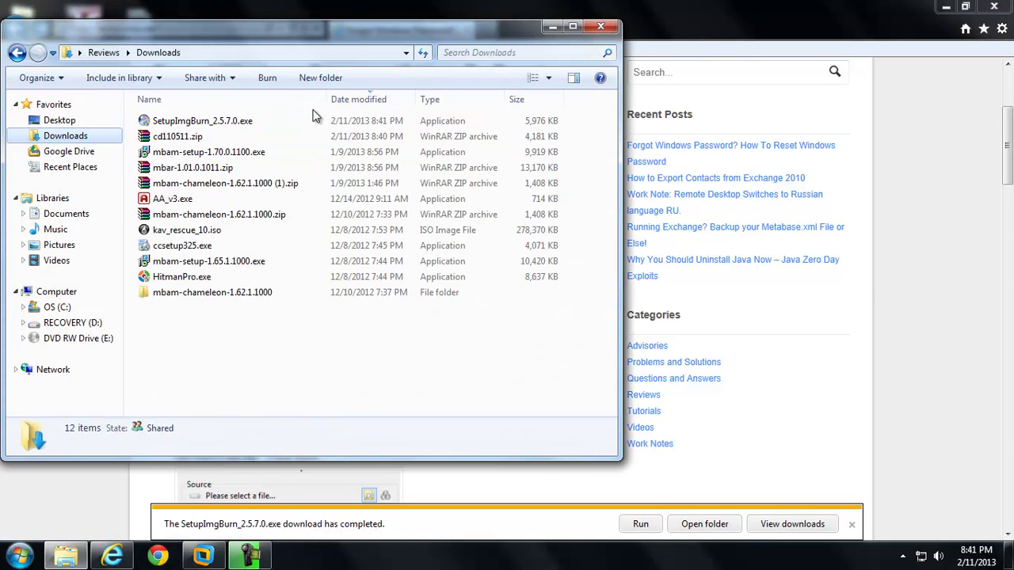
double_click(197, 123)
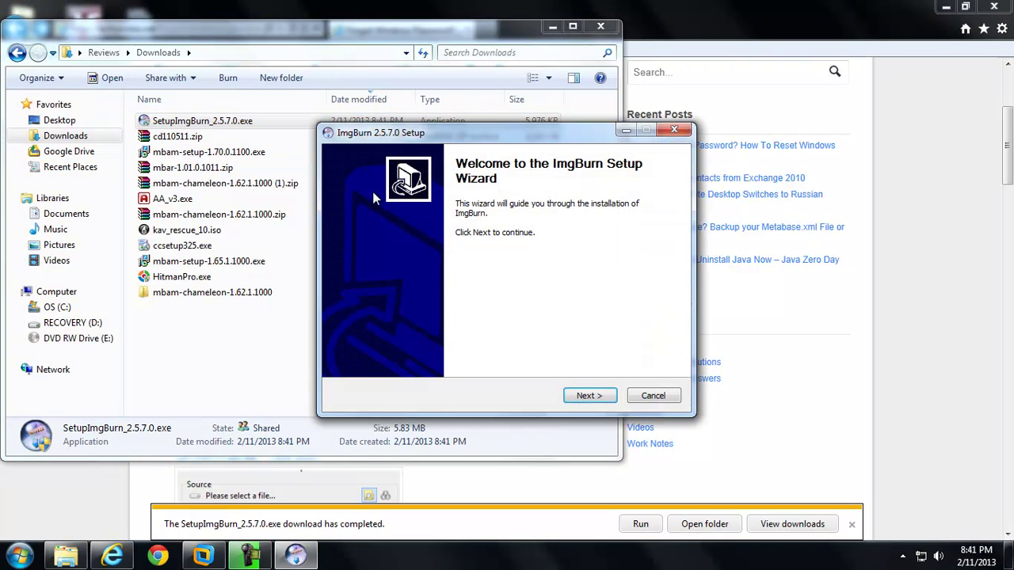
Step: Accept the licence, keep the default components, location and Start Menu folder, and untick the Ask Toolbar
left_click(602, 395)
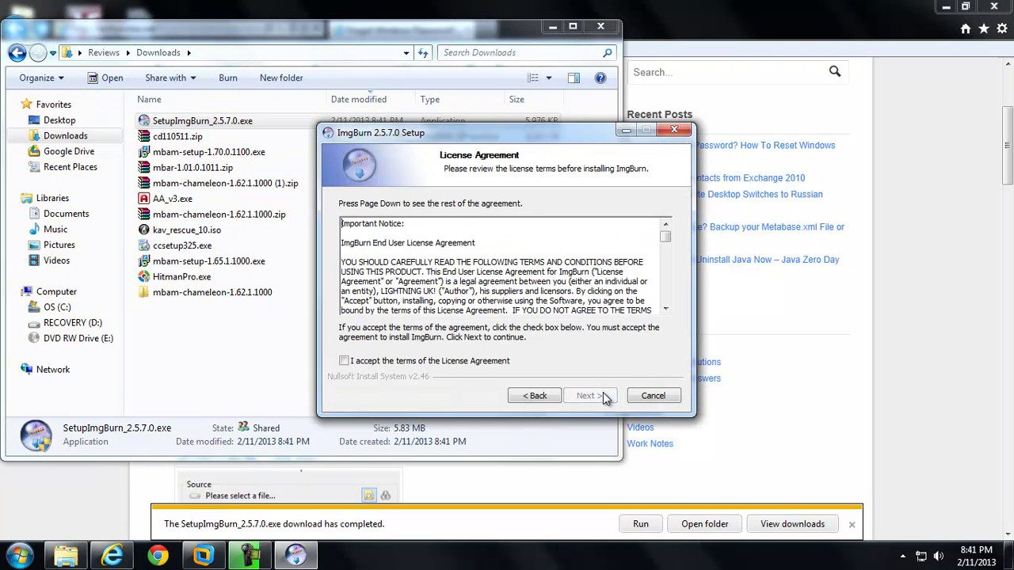
left_click(466, 363)
left_click(578, 396)
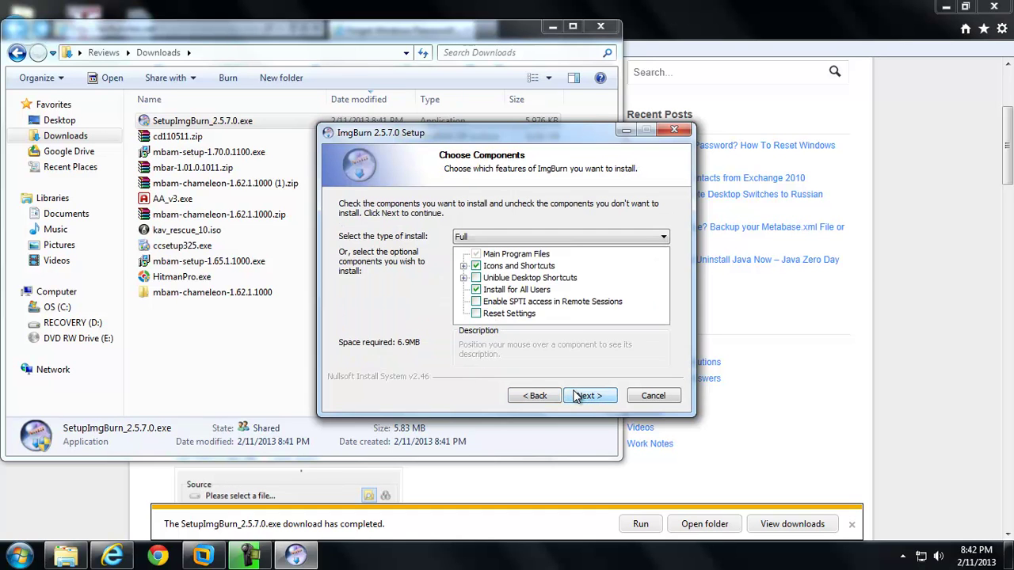
left_click(576, 396)
left_click(576, 396)
left_click(576, 395)
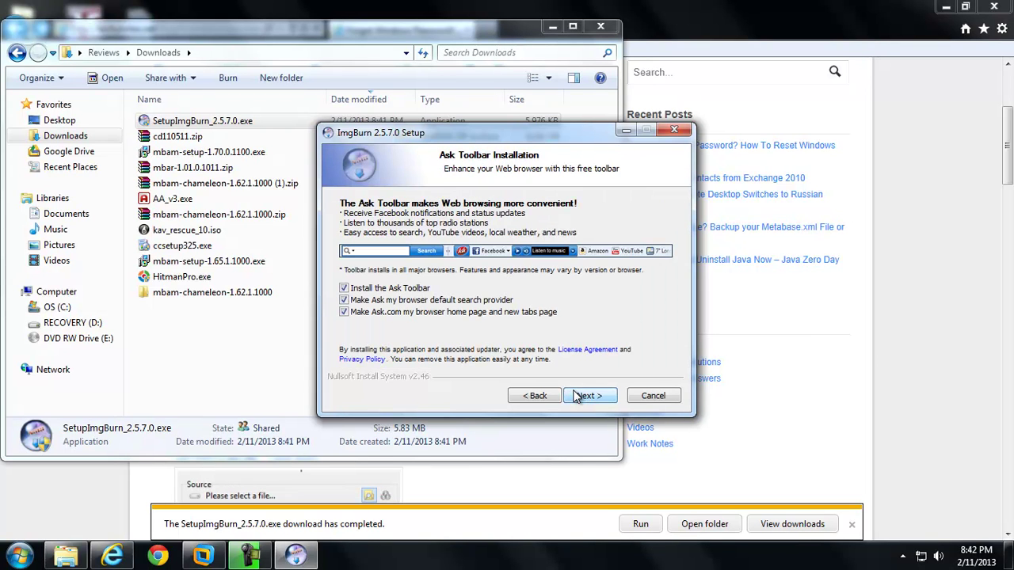
left_click(344, 289)
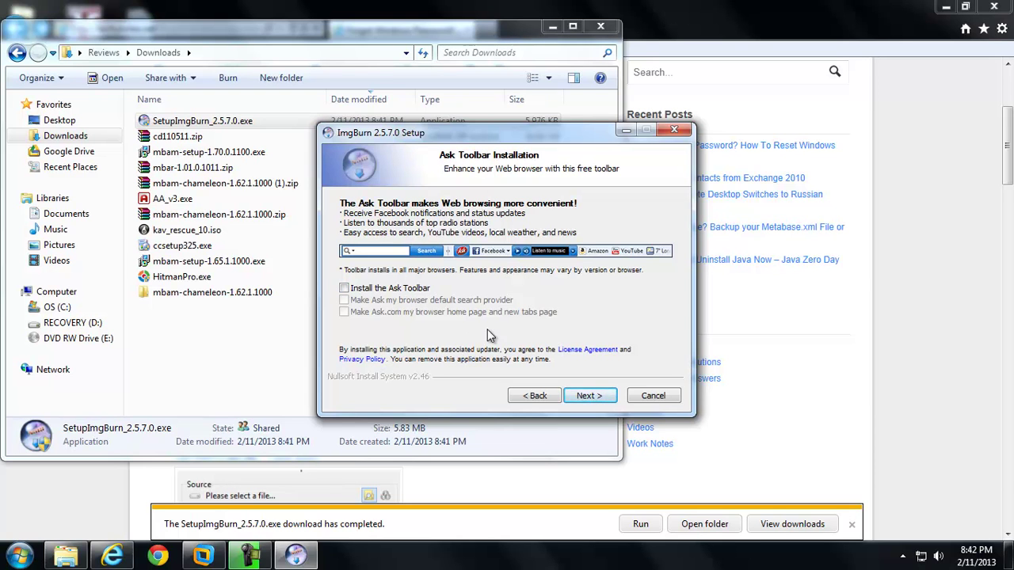
Step: Run the ImgBurn install, close the ImgBurn thank-you page, and dismiss the download notice
left_click(587, 396)
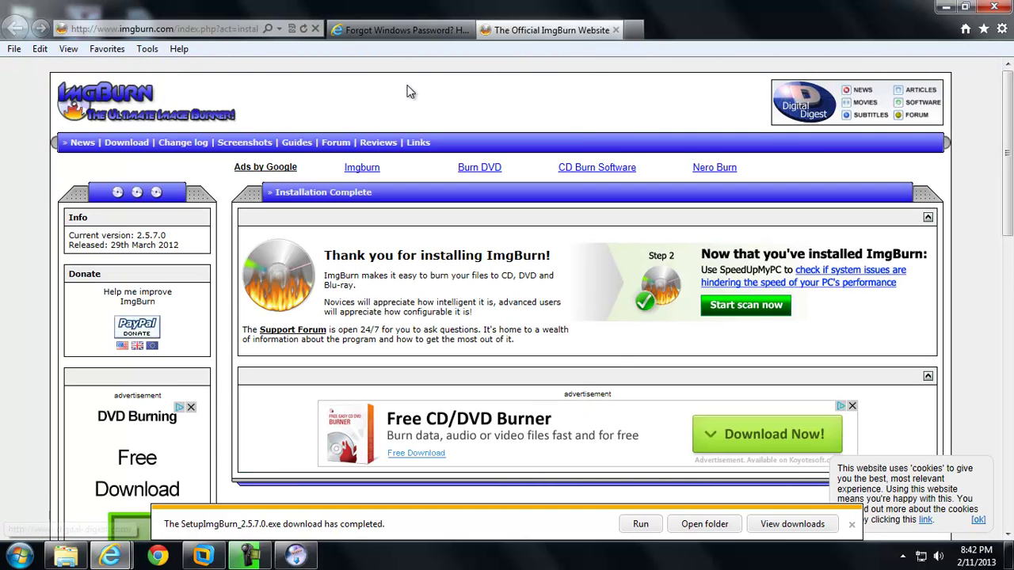
left_click(616, 30)
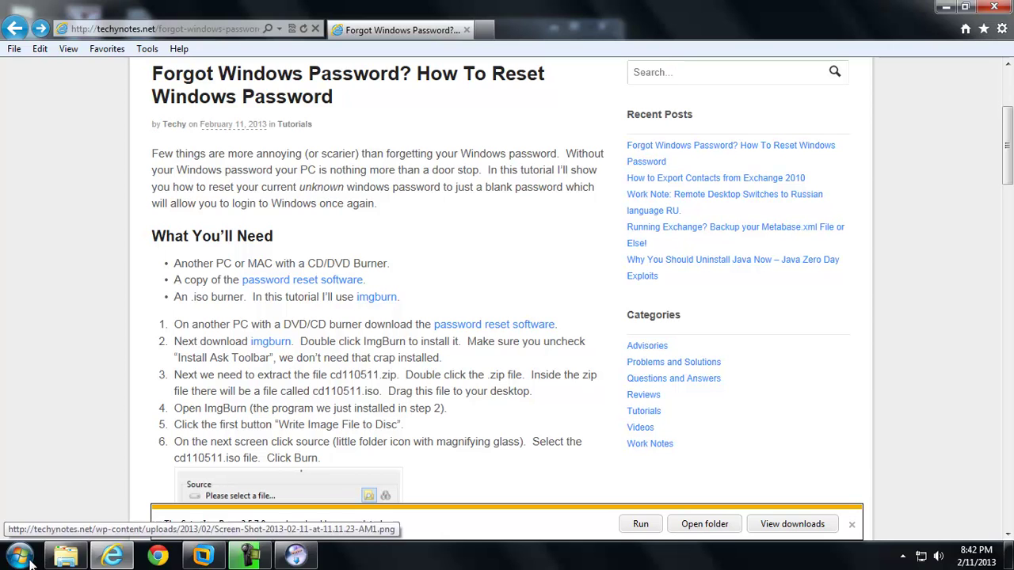
left_click(849, 526)
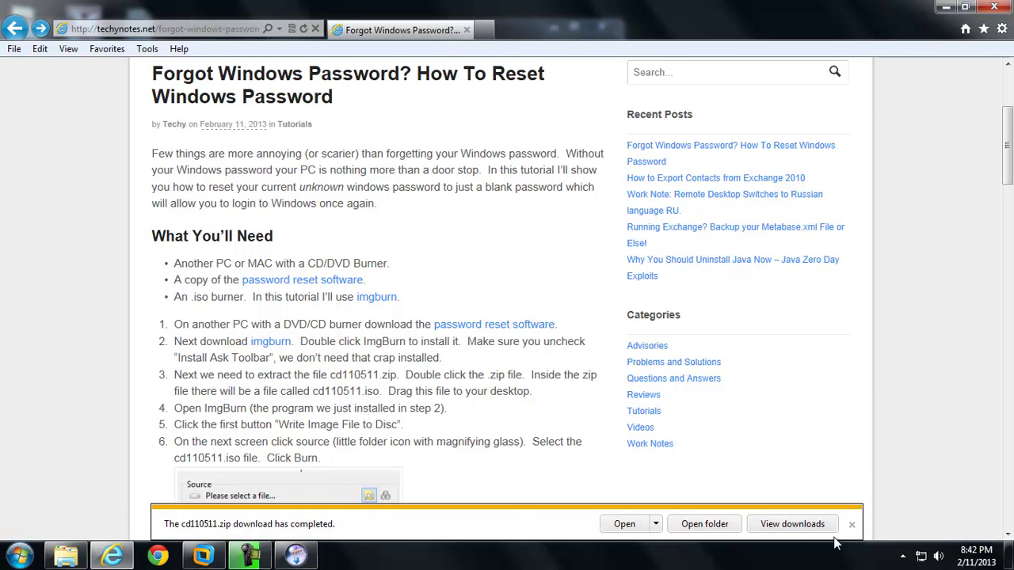
Step: Open cd110511.zip in WinRAR, drag cd110511.iso to the desktop, then close WinRAR and Downloads
left_click(852, 526)
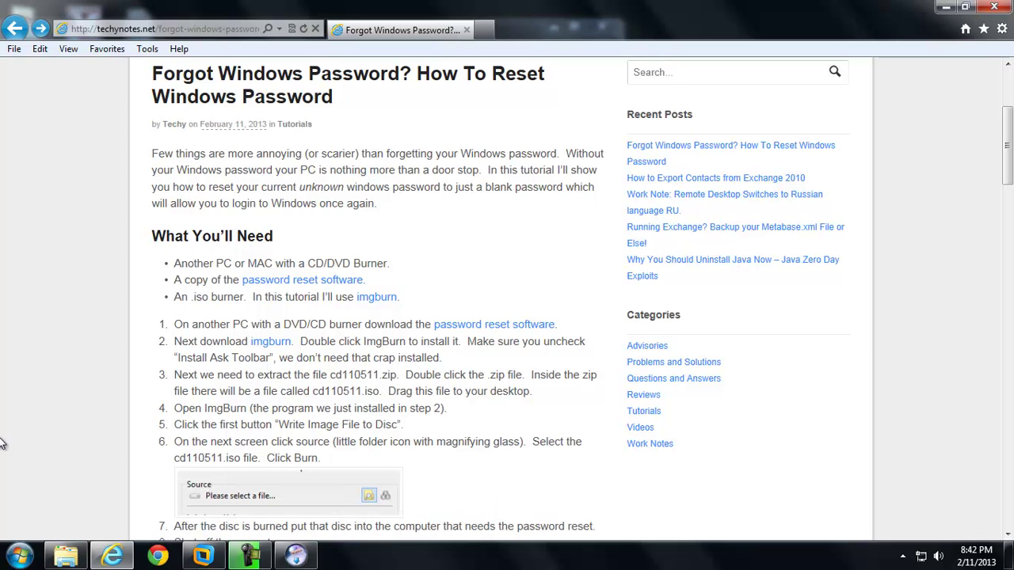
left_click(66, 558)
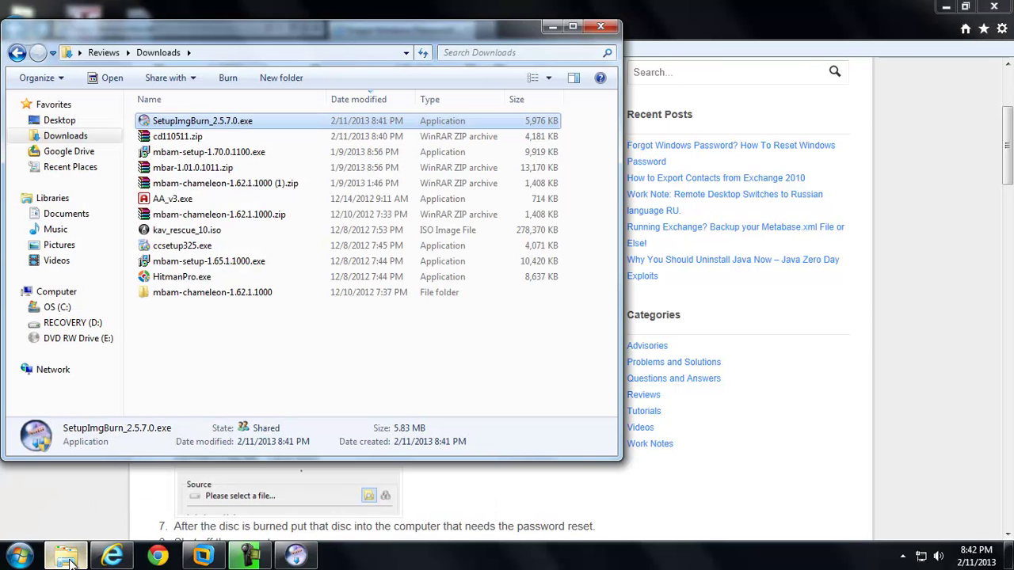
left_click(195, 138)
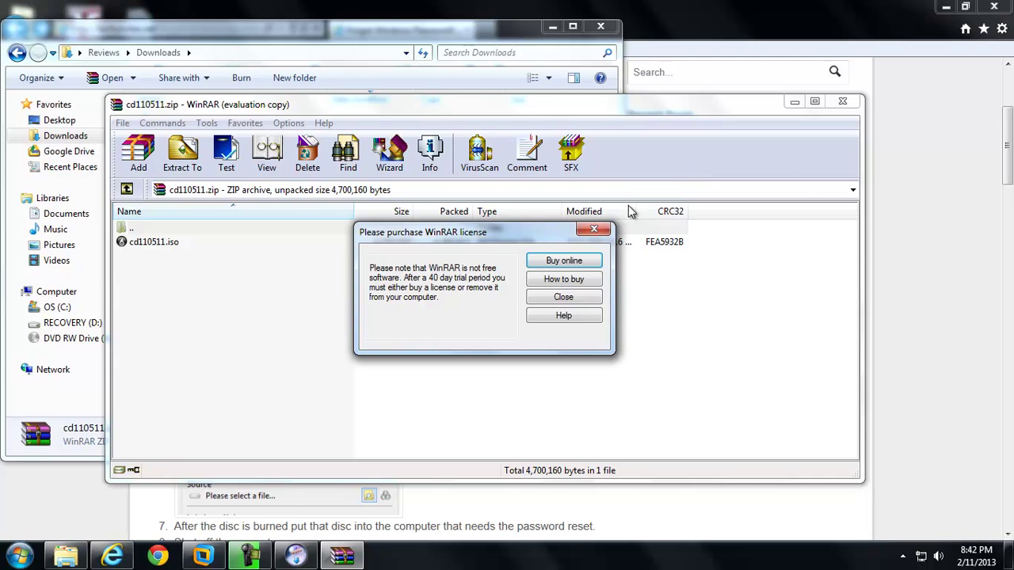
left_click(569, 297)
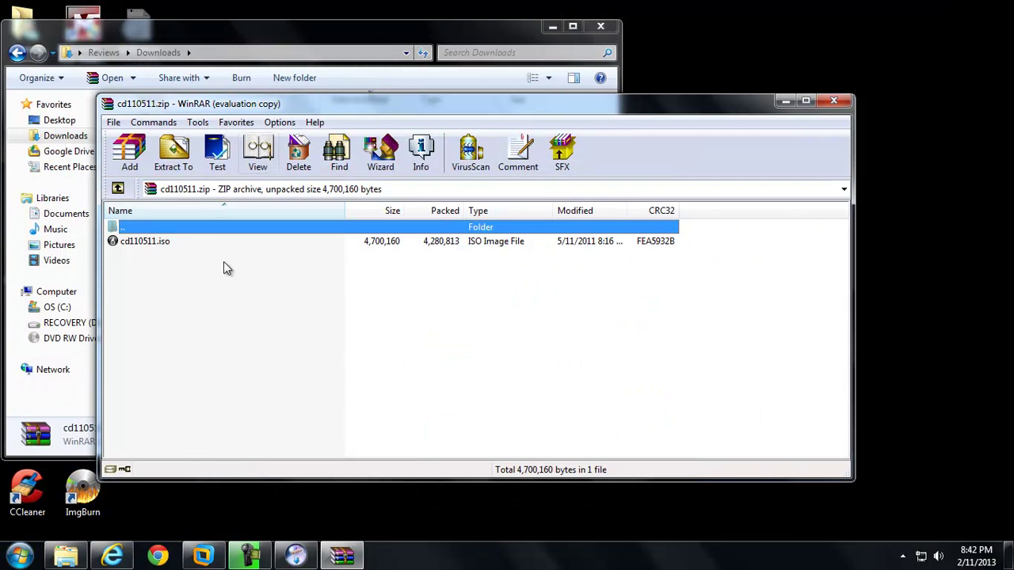
left_click(154, 245)
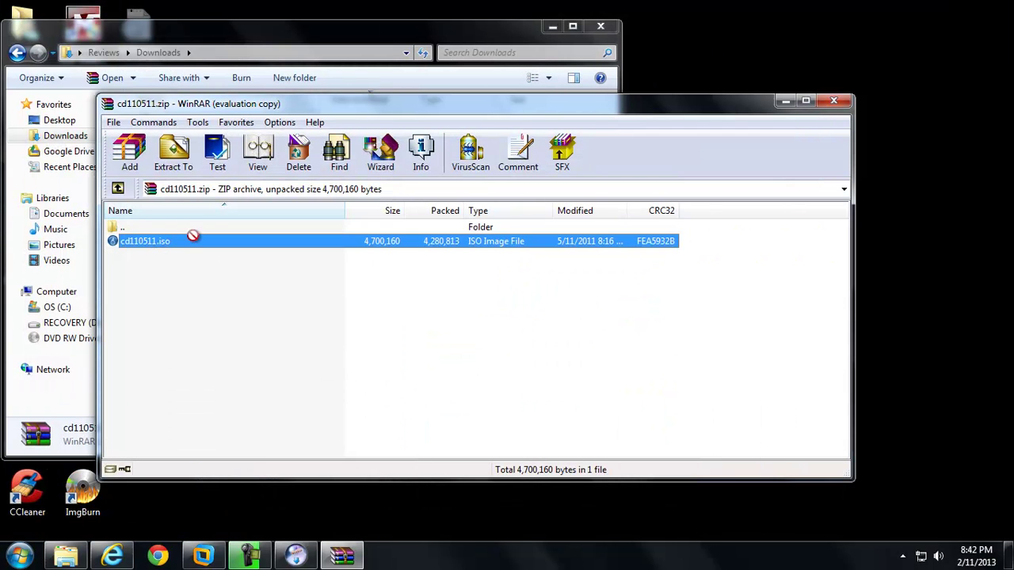
left_click_drag(740, 54, 743, 56)
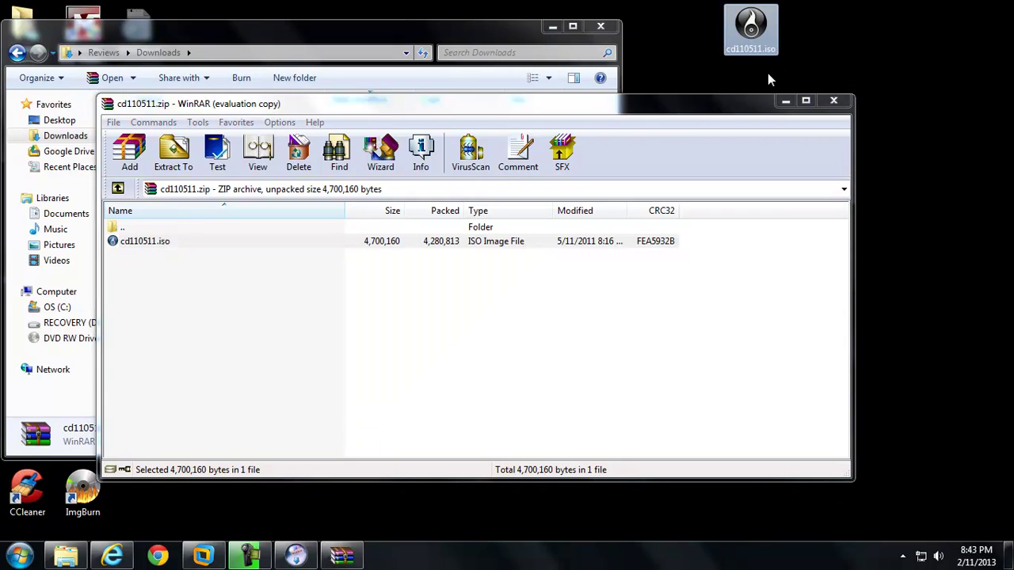
left_click(835, 101)
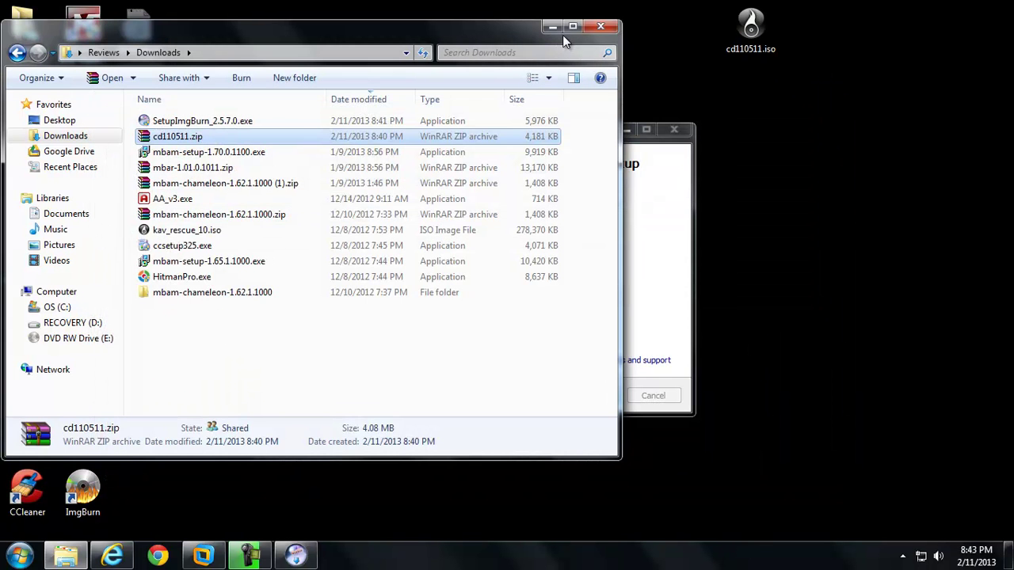
left_click(602, 28)
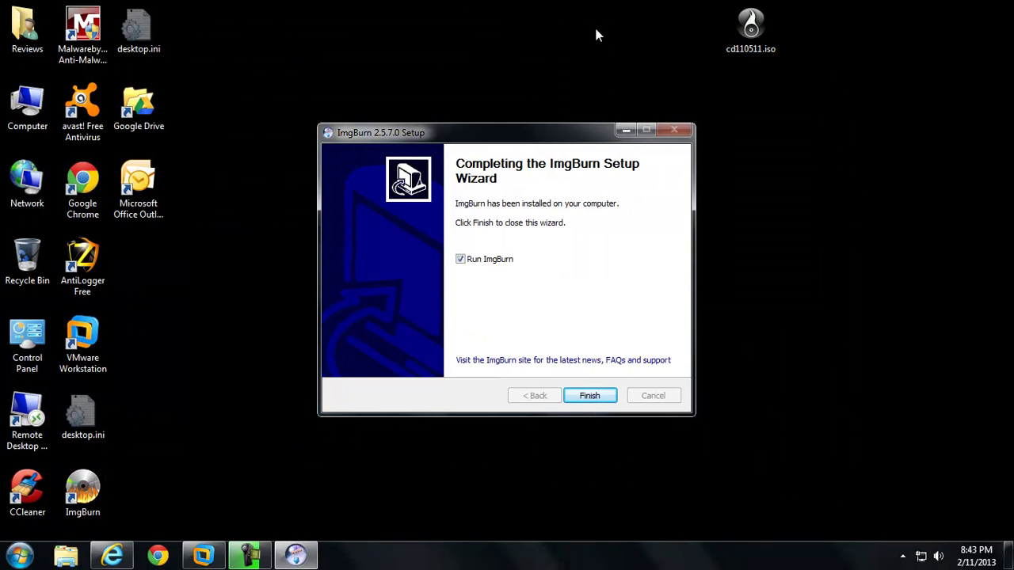
Step: Finish setup with ImgBurn launching, then choose 'Write image file to disc'
left_click(601, 400)
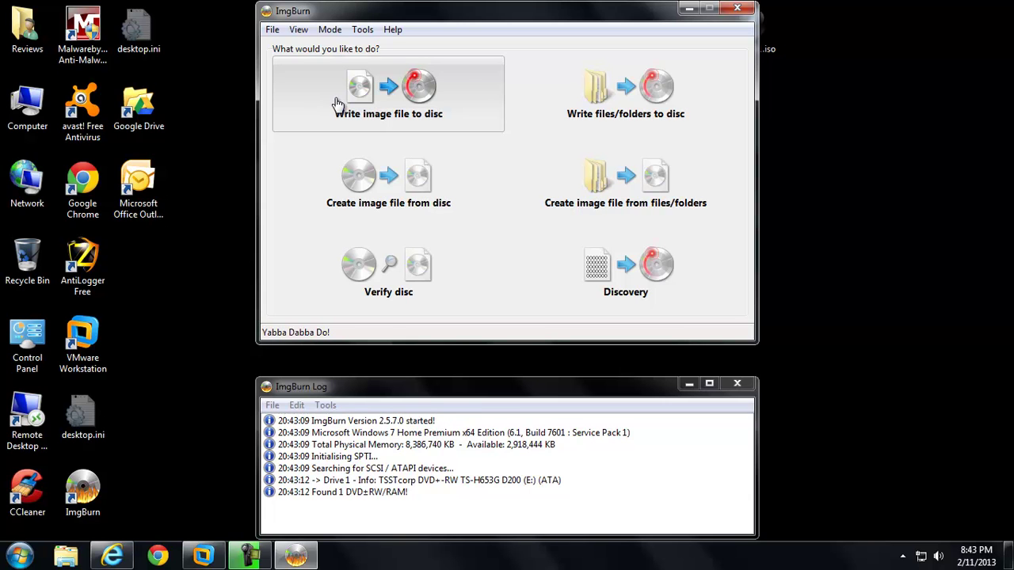
left_click(342, 104)
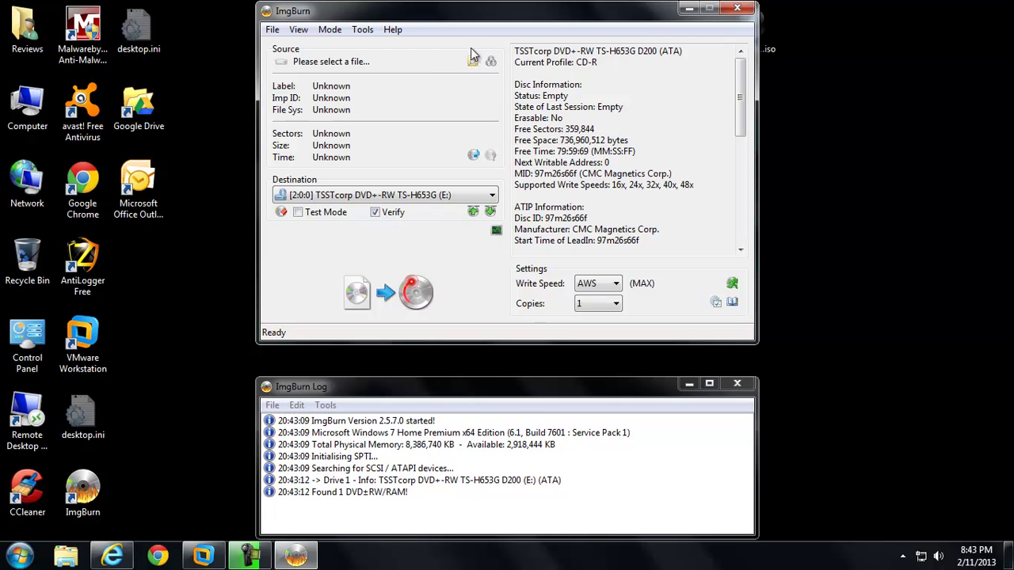
Step: Load cd110511.iso from the Desktop as ImgBurn's source image
left_click(470, 63)
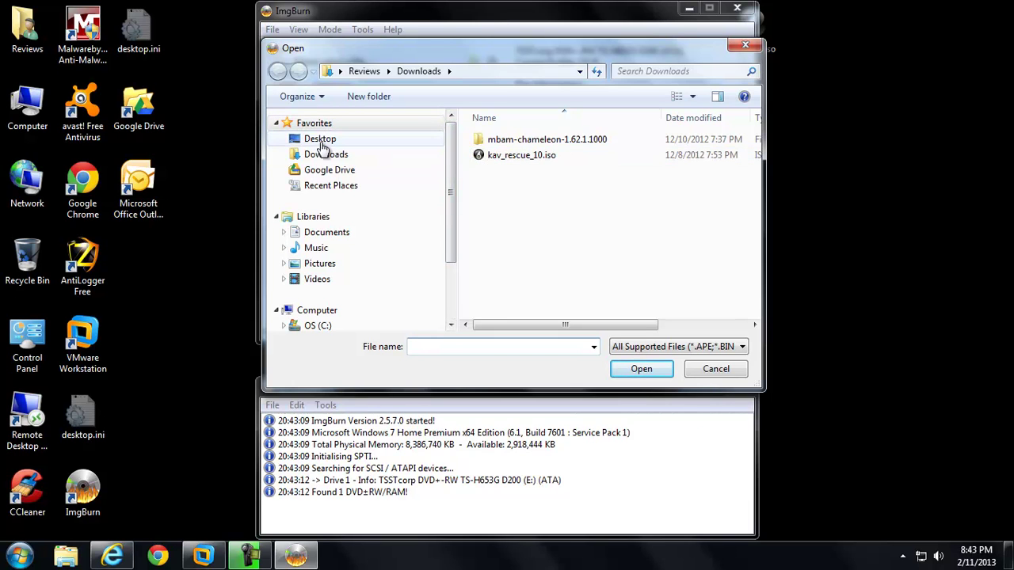
left_click(310, 141)
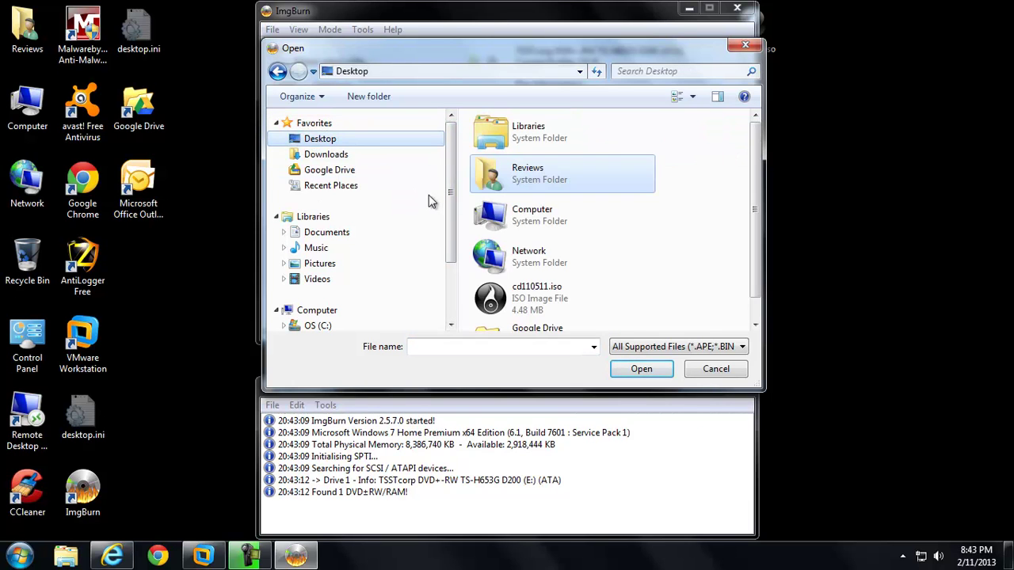
left_click(557, 307)
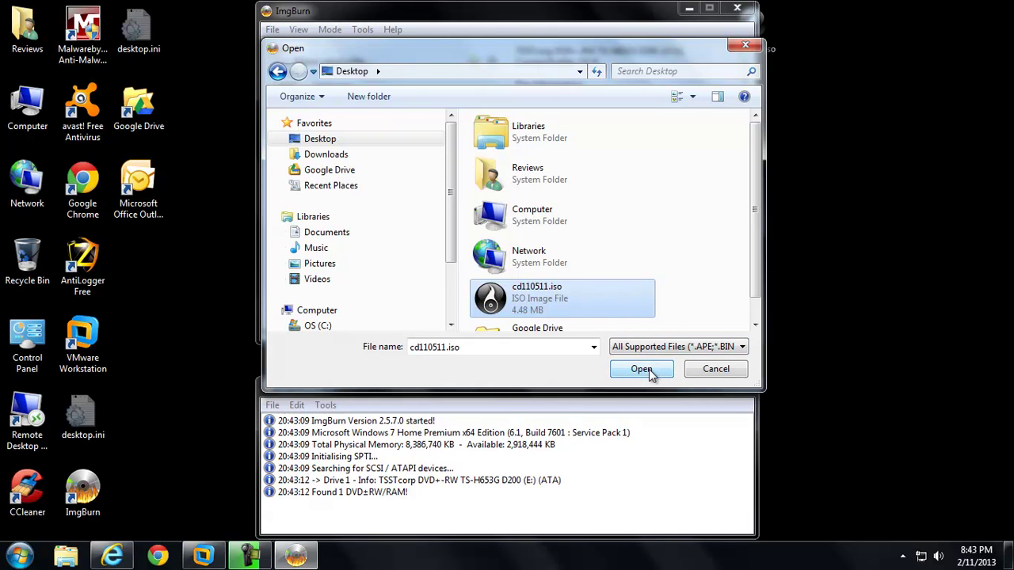
left_click(650, 374)
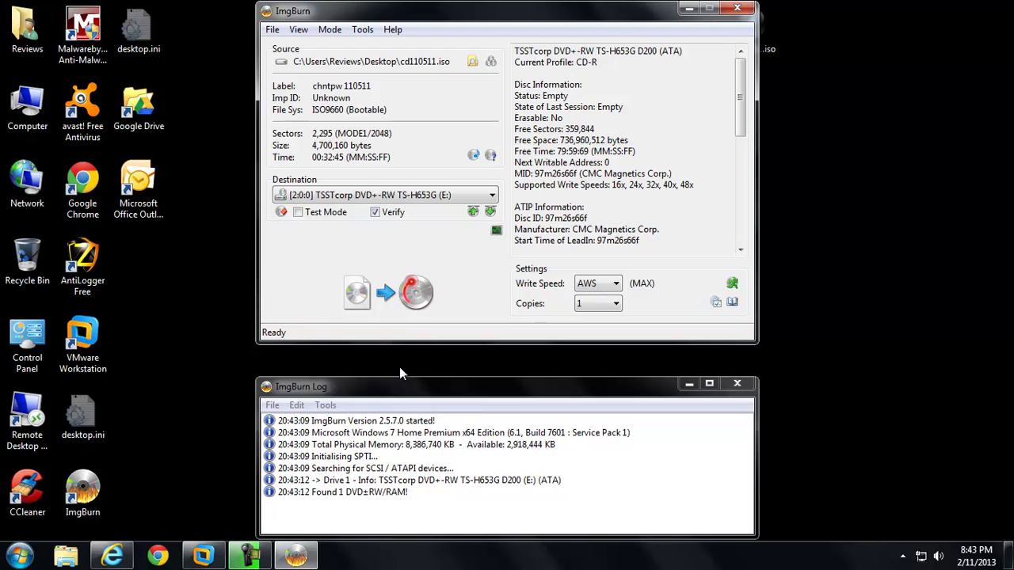
Step: Write cd110511.iso to the blank CD-R and let ImgBurn verify it
left_click(363, 295)
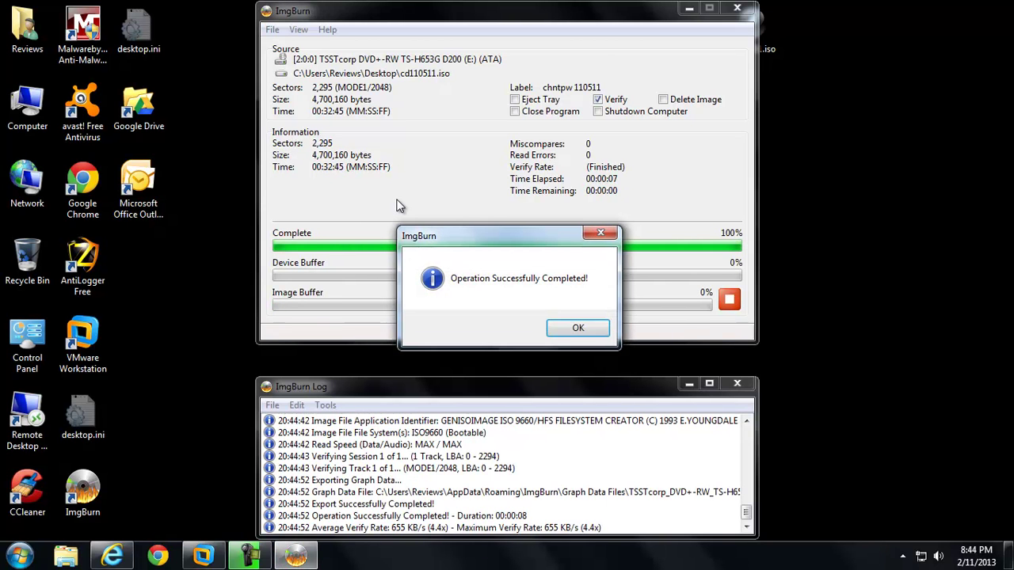
Step: Dismiss the burn completion message and shut down Windows 7 from its logon screen
left_click(578, 329)
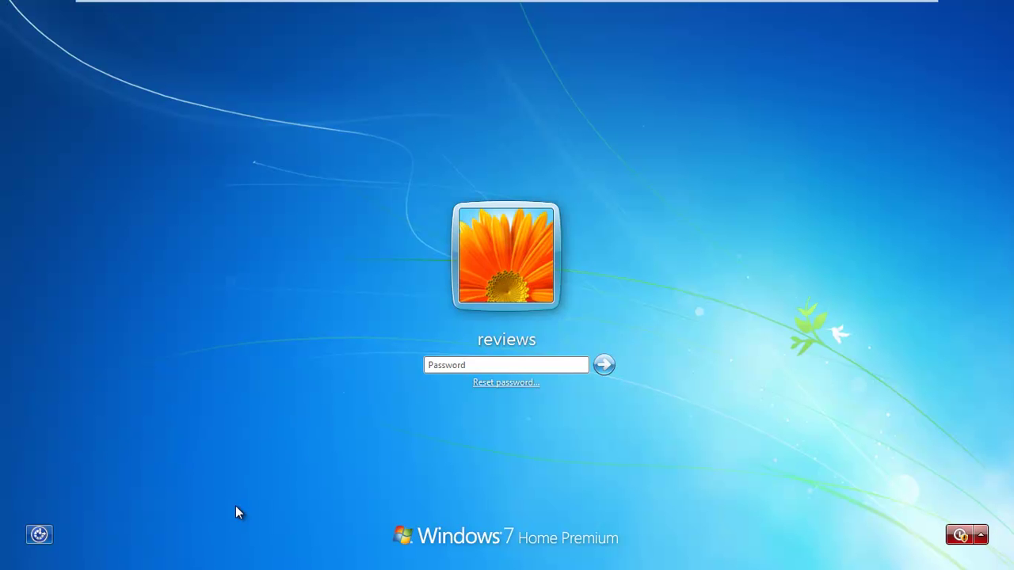
mouse_move(554, 5)
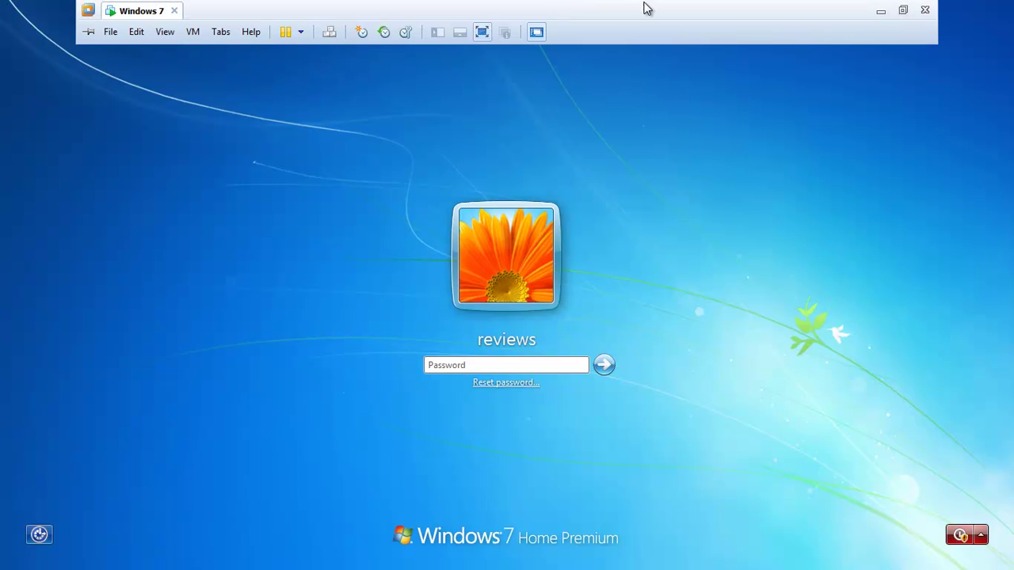
left_click(981, 536)
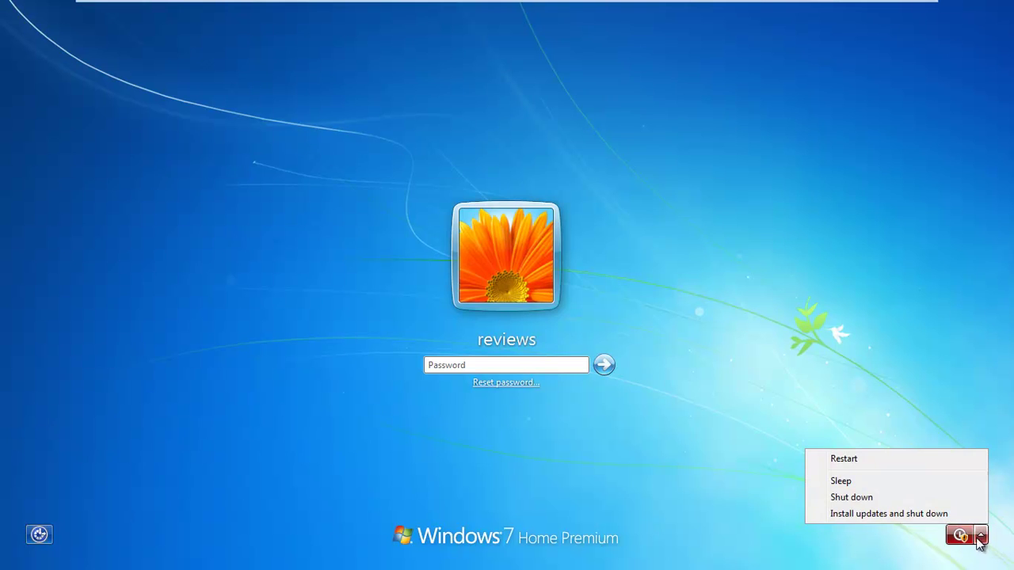
left_click(854, 498)
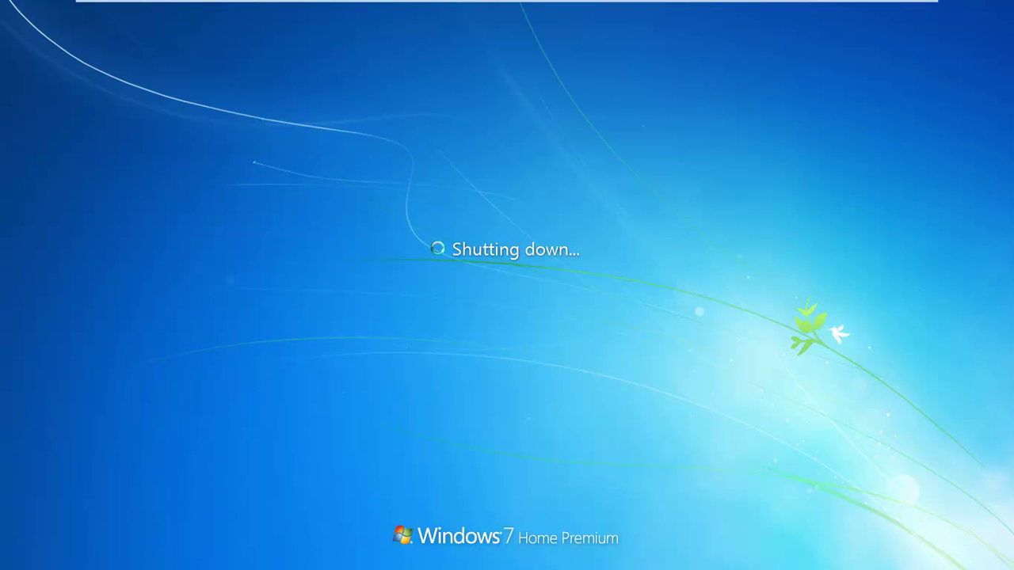
mouse_move(383, 4)
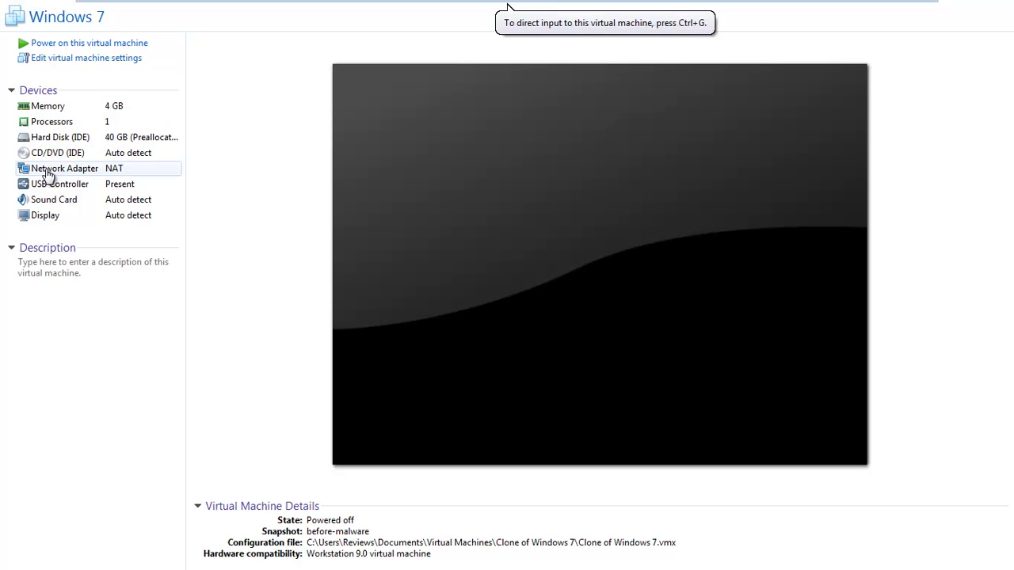
double_click(69, 157)
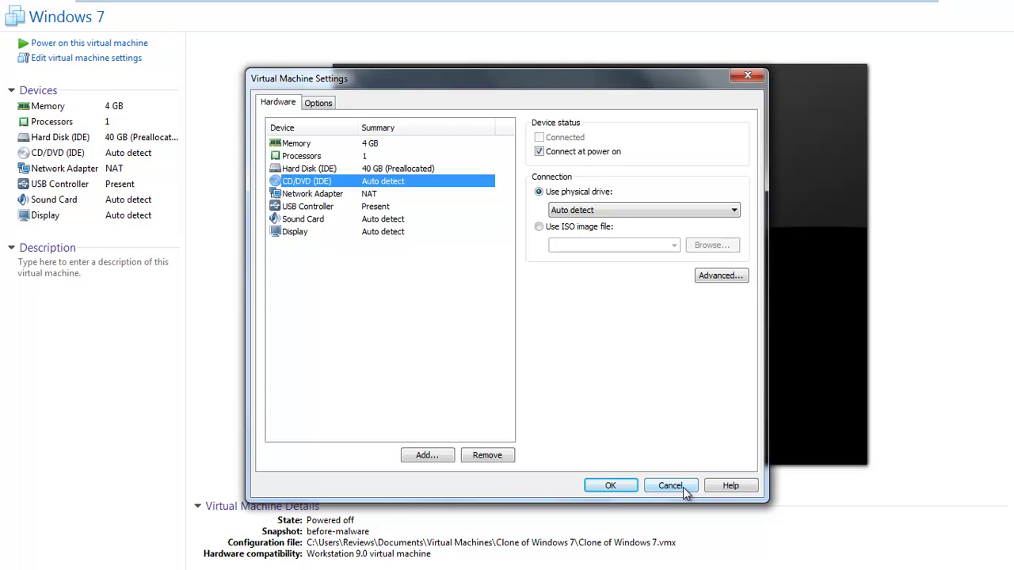
left_click(684, 488)
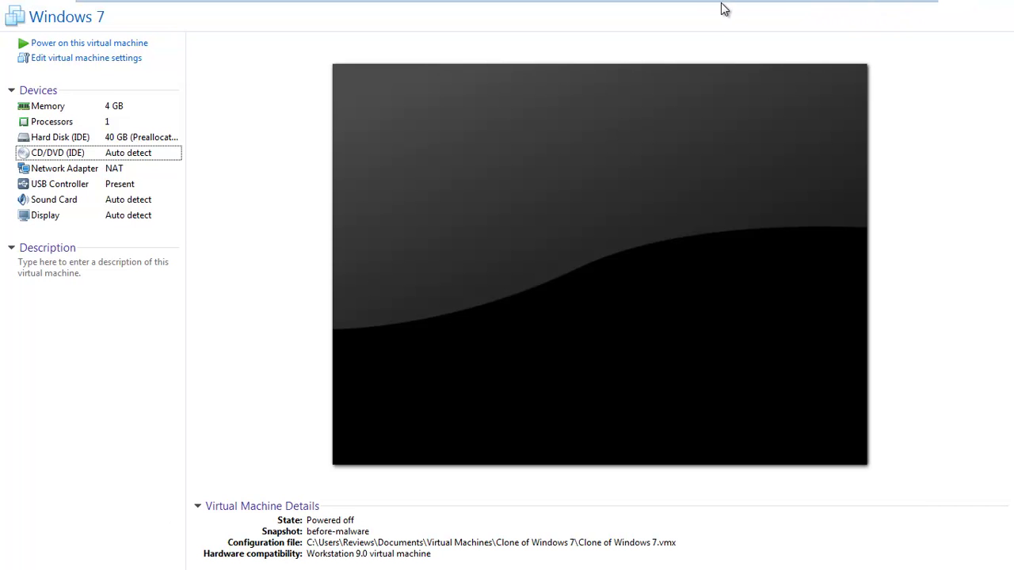
mouse_move(697, 4)
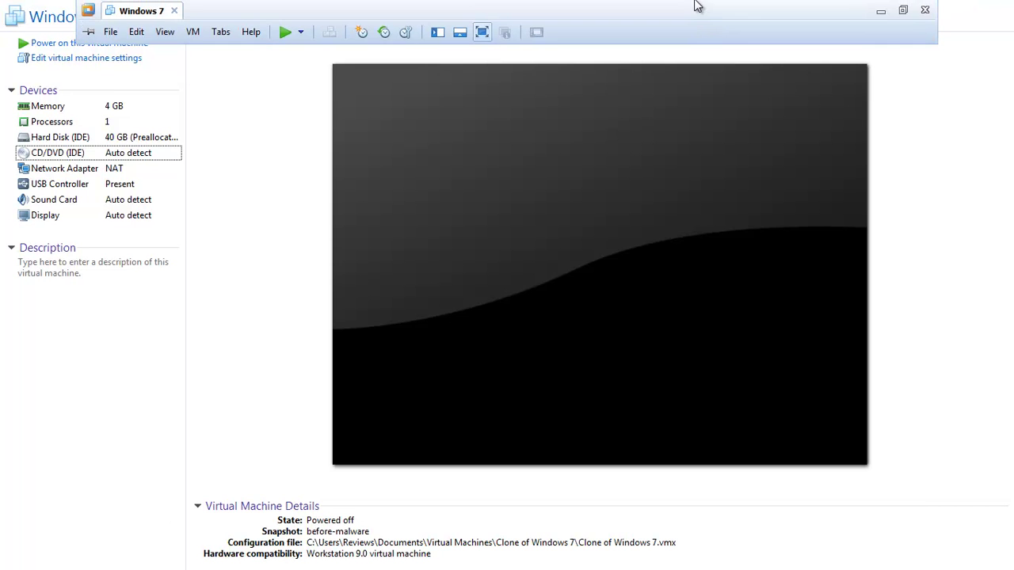
left_click(882, 11)
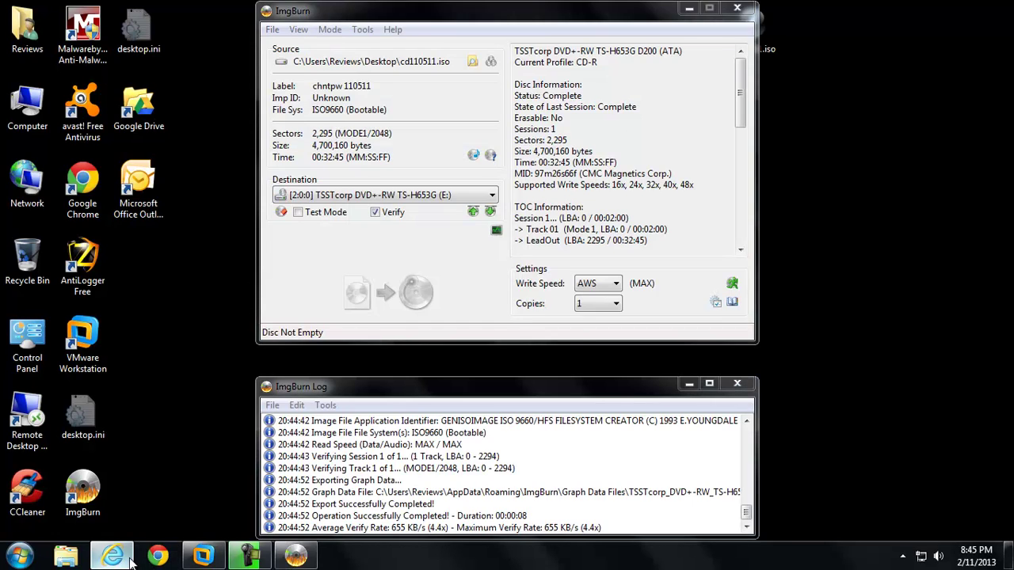
left_click(112, 555)
scroll(262, 364, "down", 4)
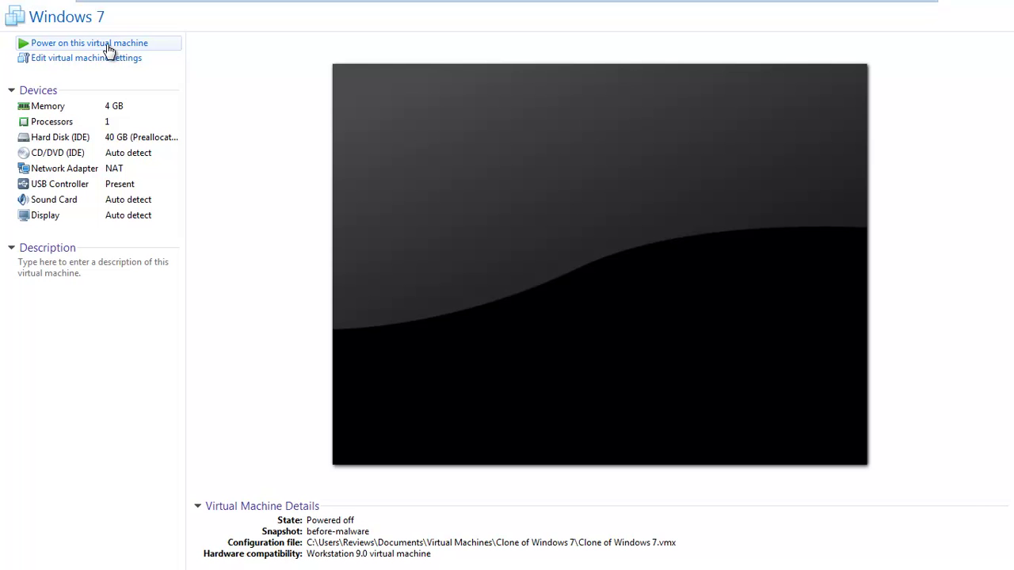
Step: Power on the Windows 7 VM and highlight CD-ROM Drive in its BIOS Boot Menu
left_click(109, 45)
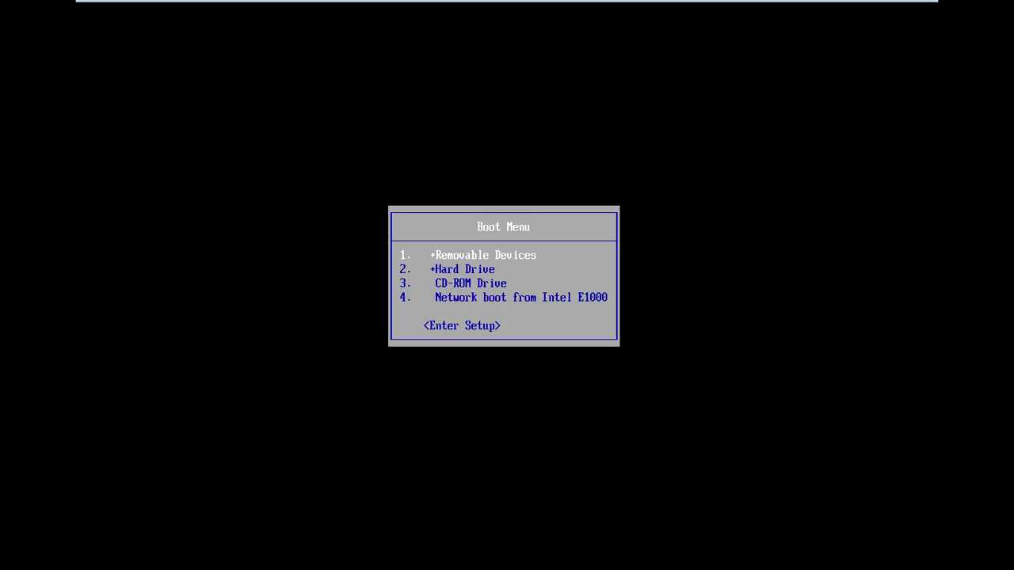
key("Down")
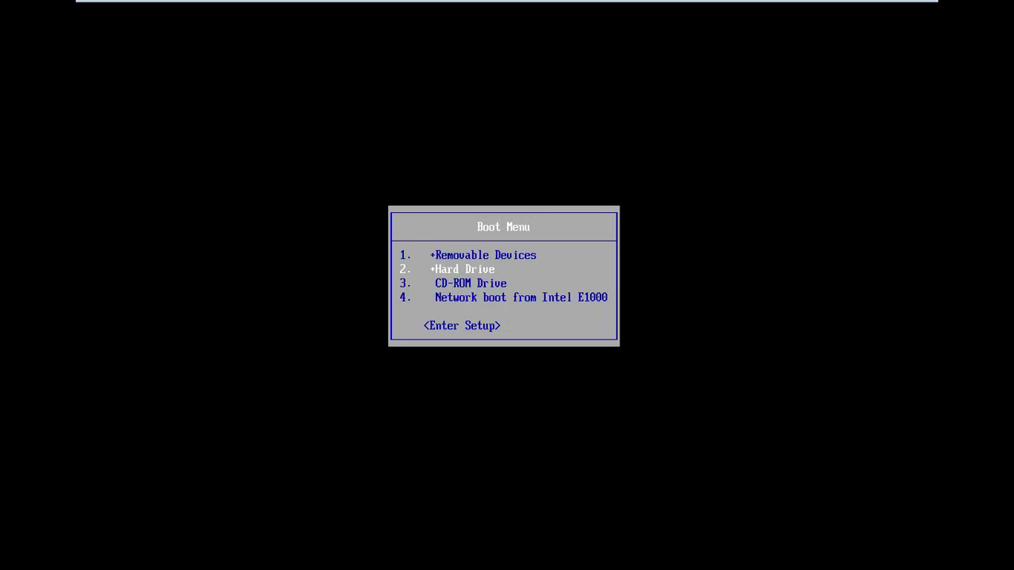
key("Down")
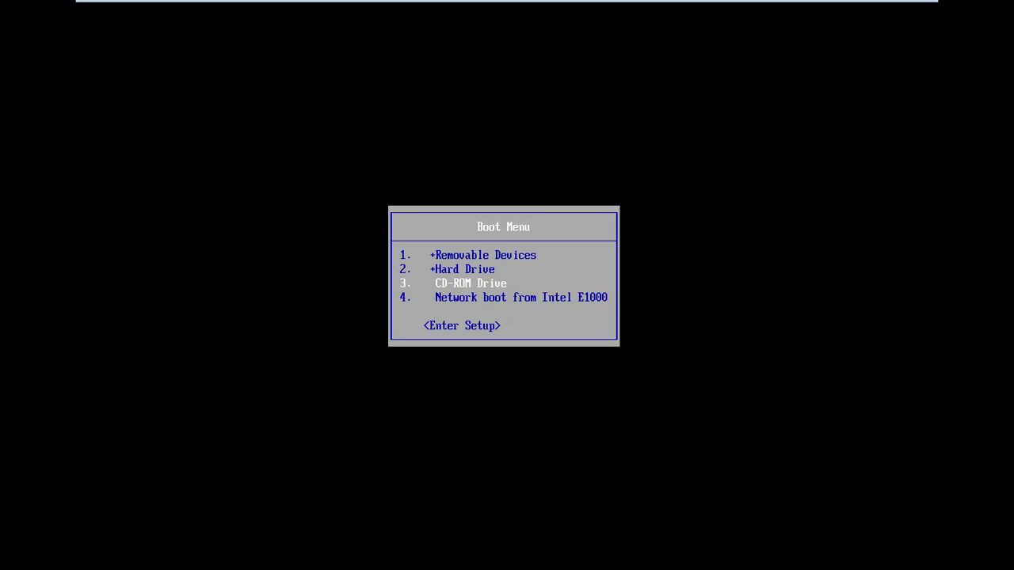
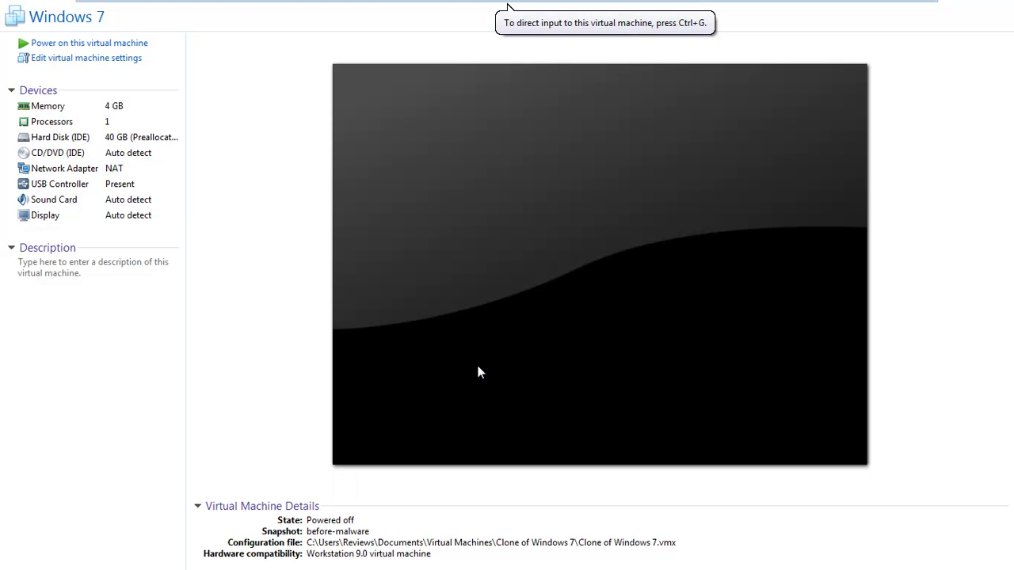
Step: Start the powered-off Windows 7 virtual machine from its VMware tab
mouse_move(195, 5)
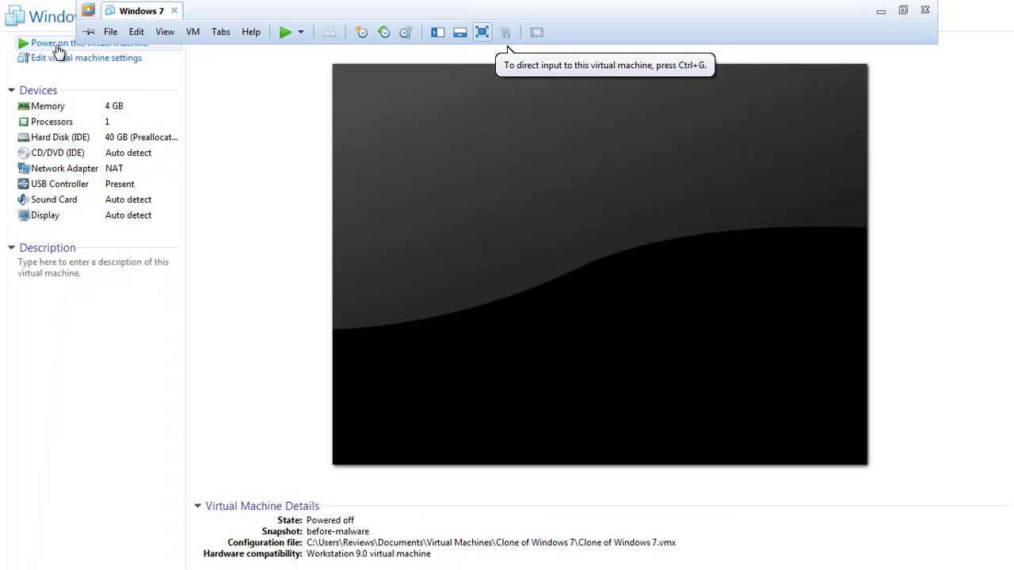
left_click(57, 44)
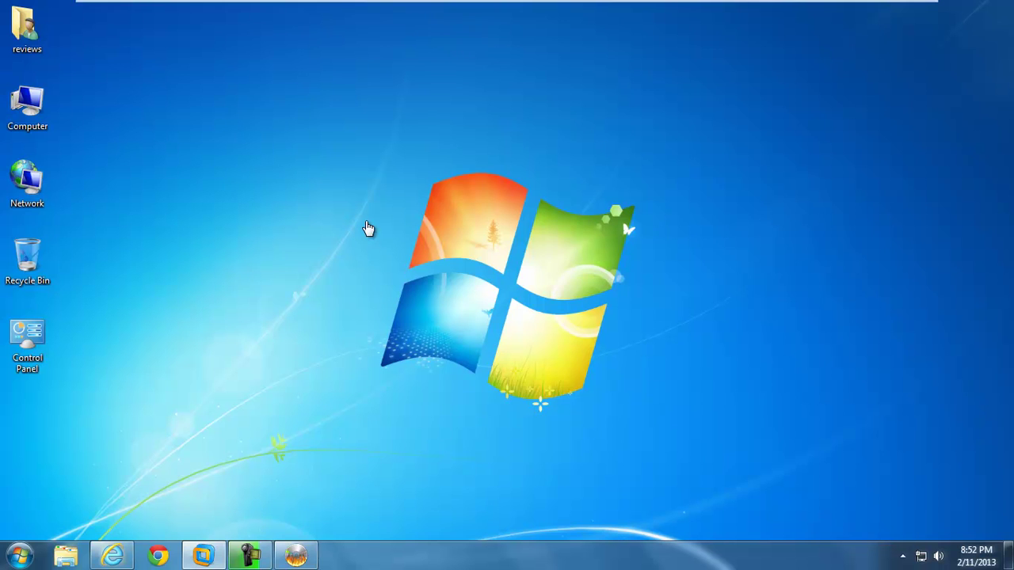
Step: Look at the TechyNotes tutorial in the browser, then return to the Windows 7 VM in full screen
key("super+d")
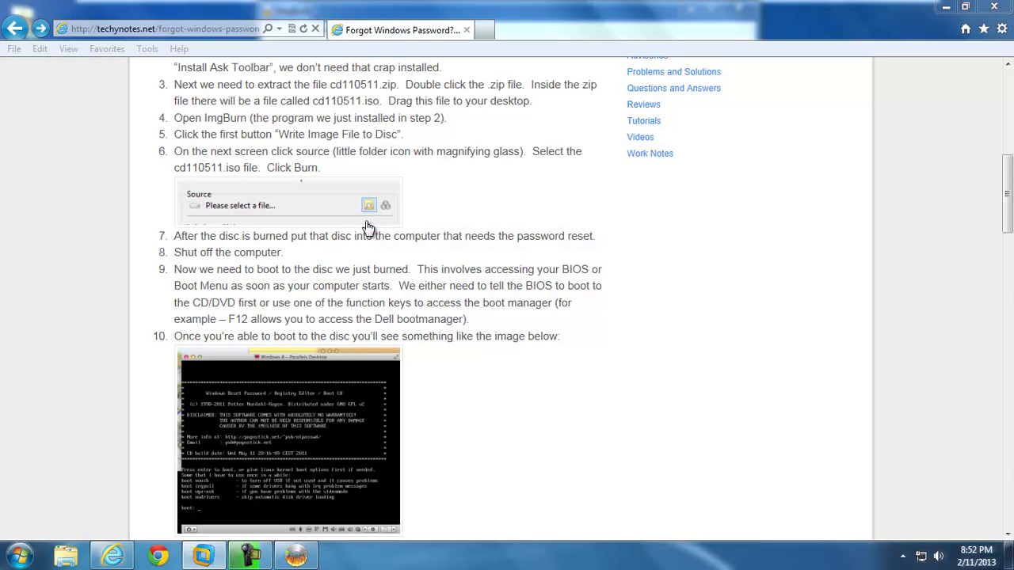
key("super+d")
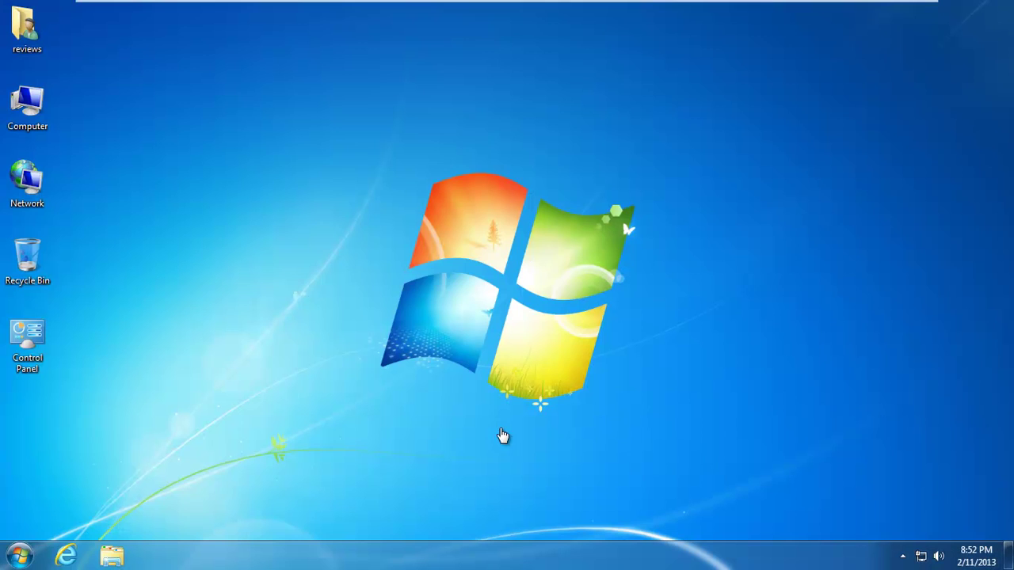
mouse_move(394, 4)
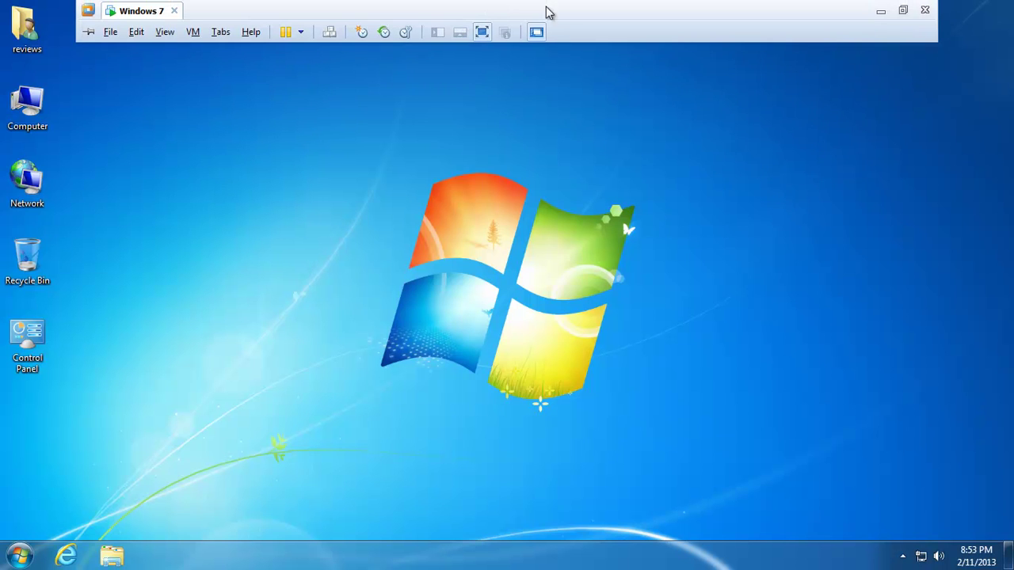
Step: Launch Computer Management from the desktop Computer icon's Manage option and expand Services and Applications
right_click(26, 121)
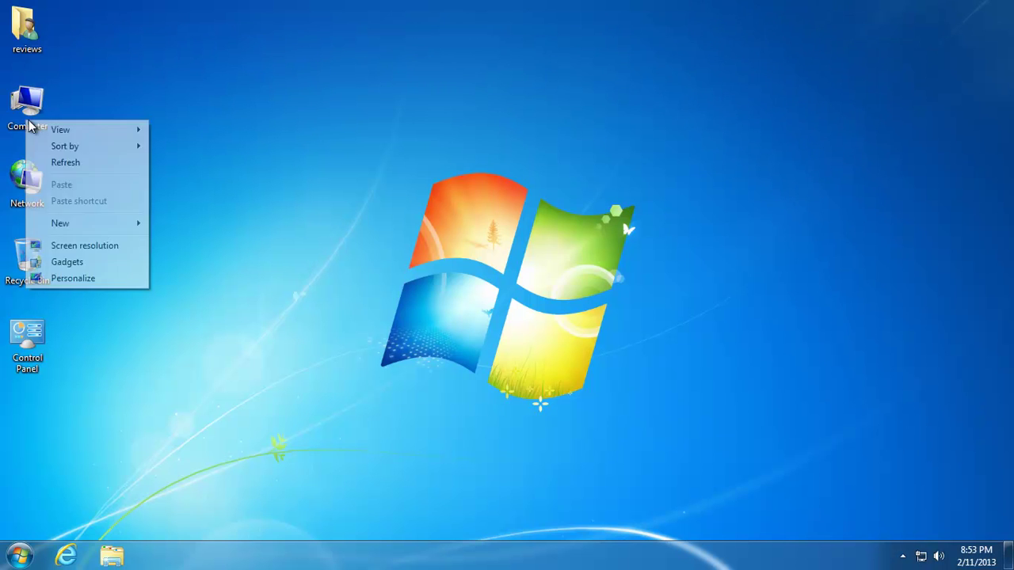
left_click(40, 107)
right_click(36, 101)
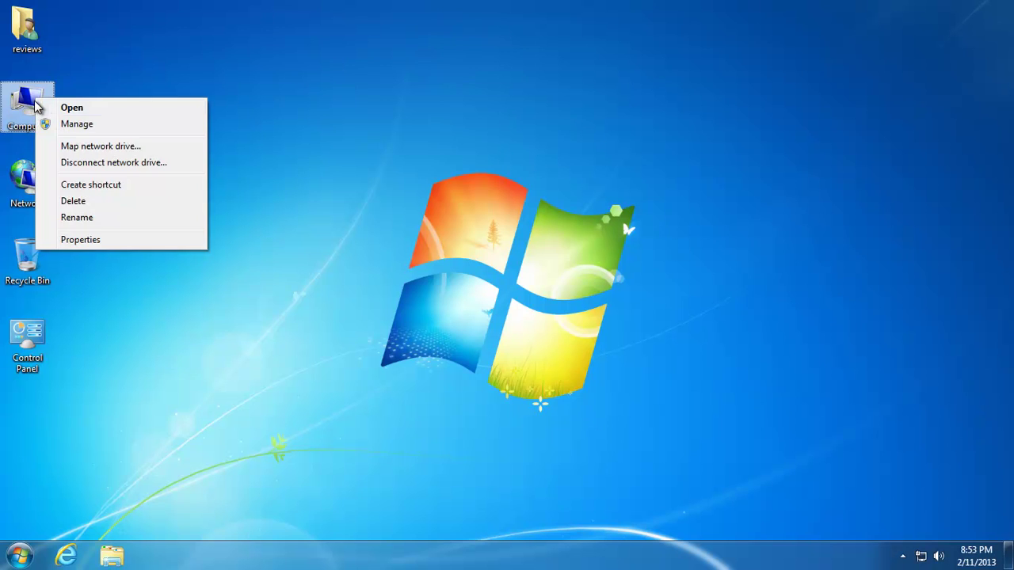
left_click(67, 124)
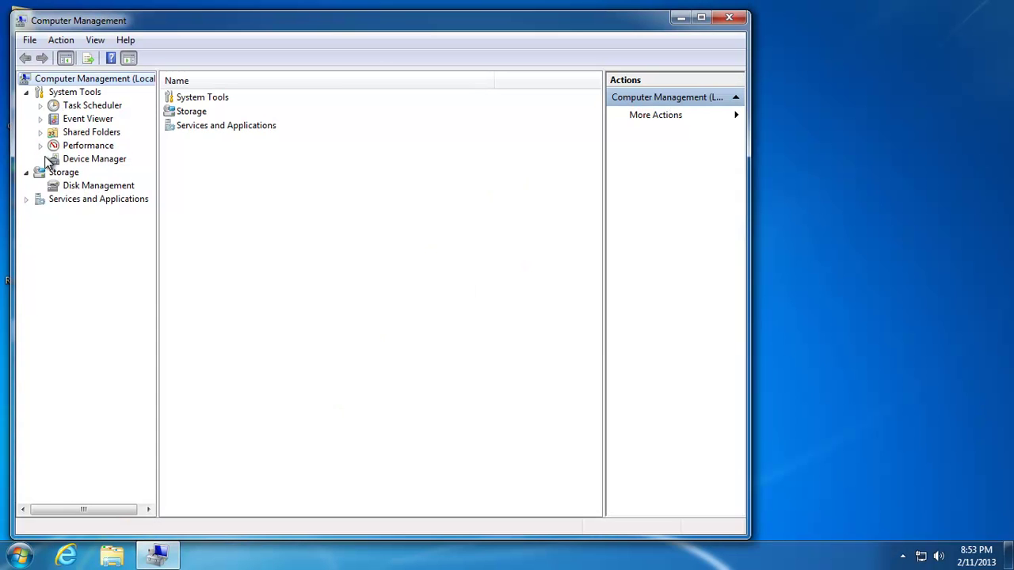
left_click(26, 199)
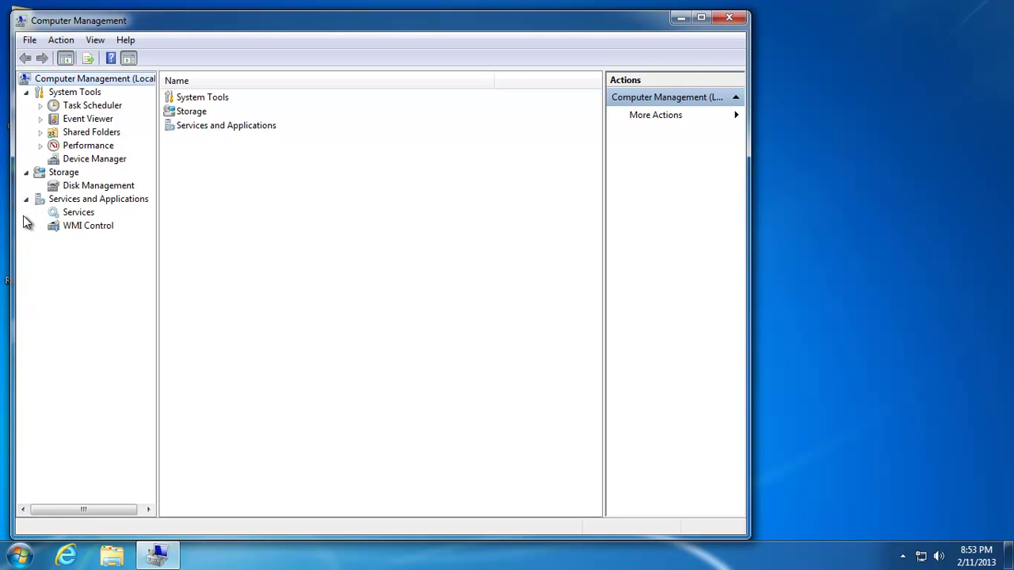
Step: Open User Accounts through the Start menu's Control Panel, then close it
left_click(20, 554)
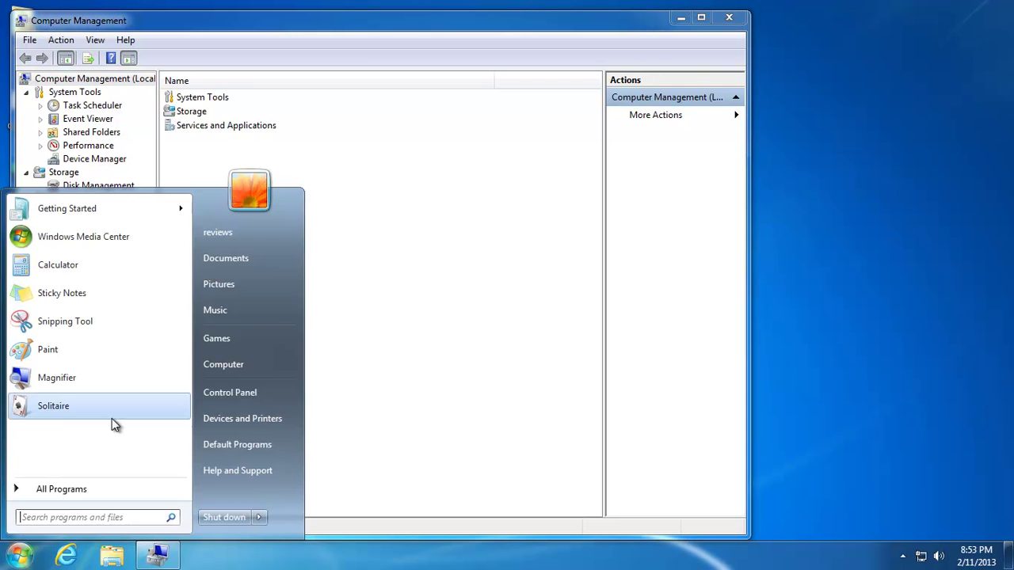
left_click(251, 394)
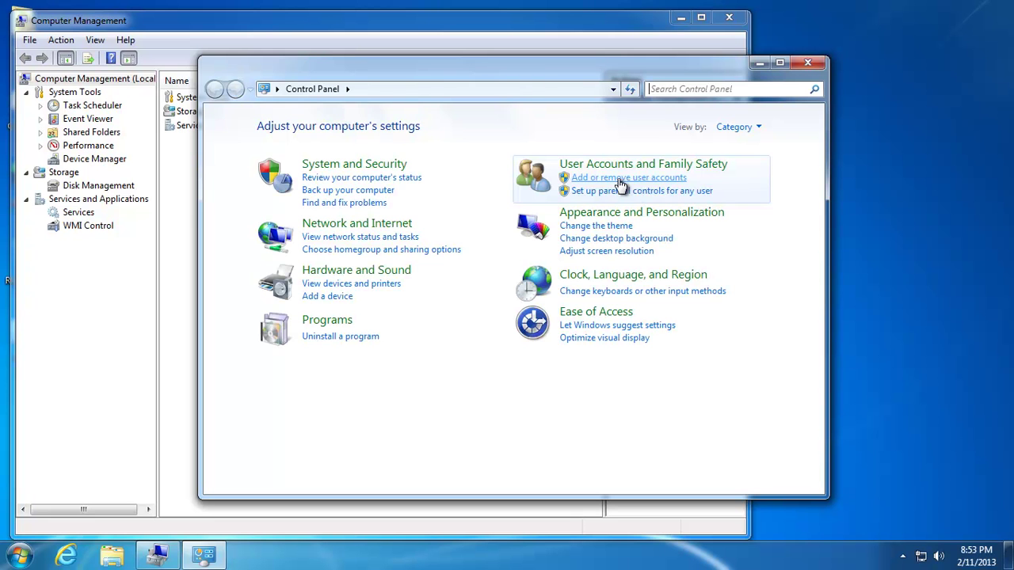
left_click(625, 165)
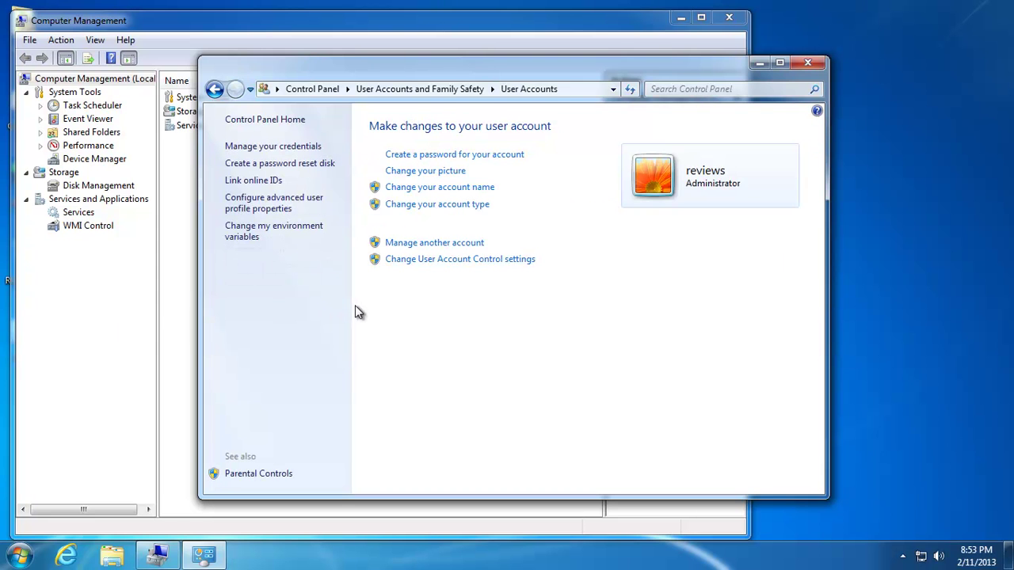
left_click(806, 64)
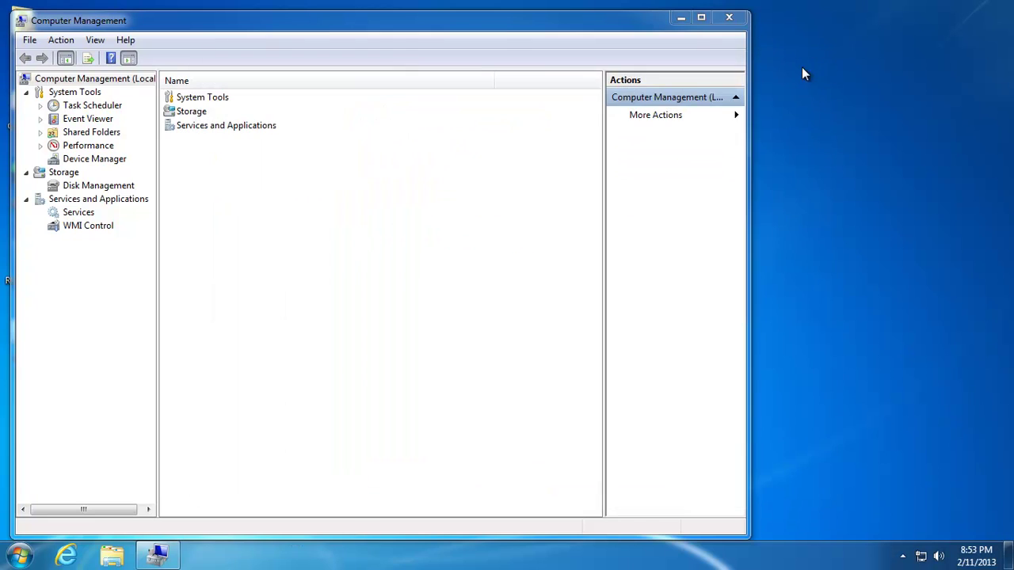
Step: Close Computer Management and leave the Start menu open on the Windows 7 desktop
left_click(729, 17)
left_click(19, 555)
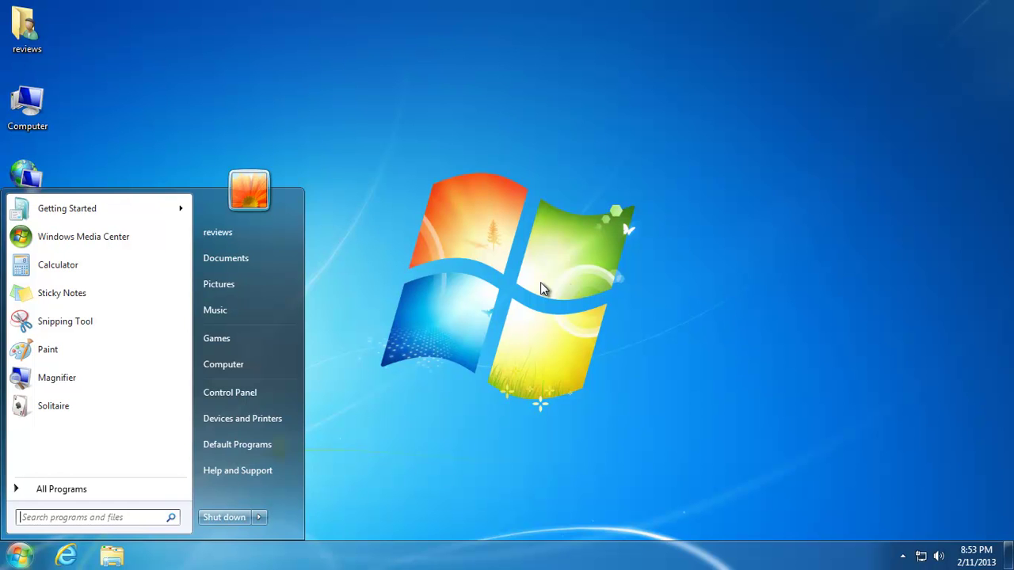
left_click(515, 290)
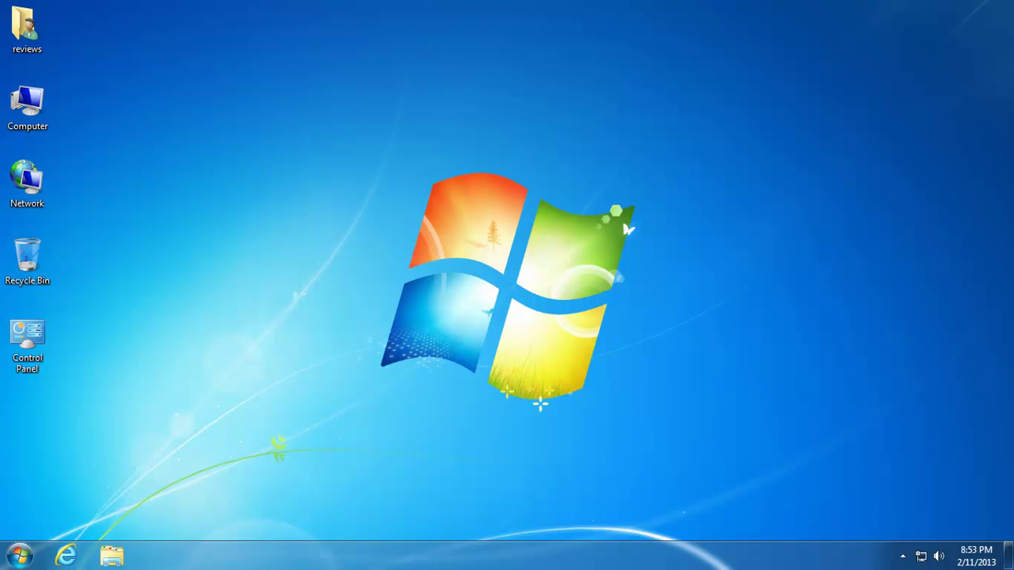
left_click(19, 556)
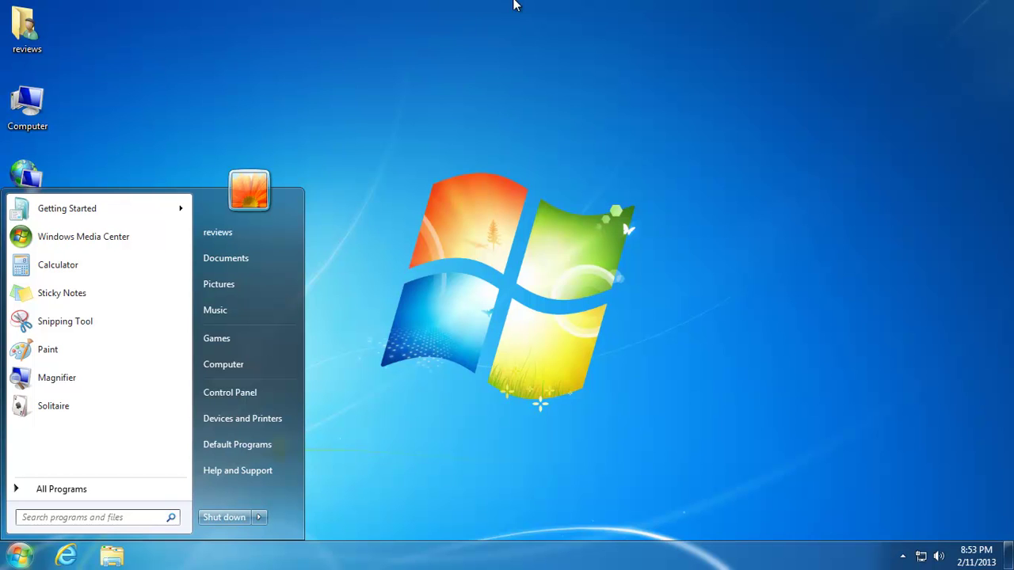
mouse_move(511, 4)
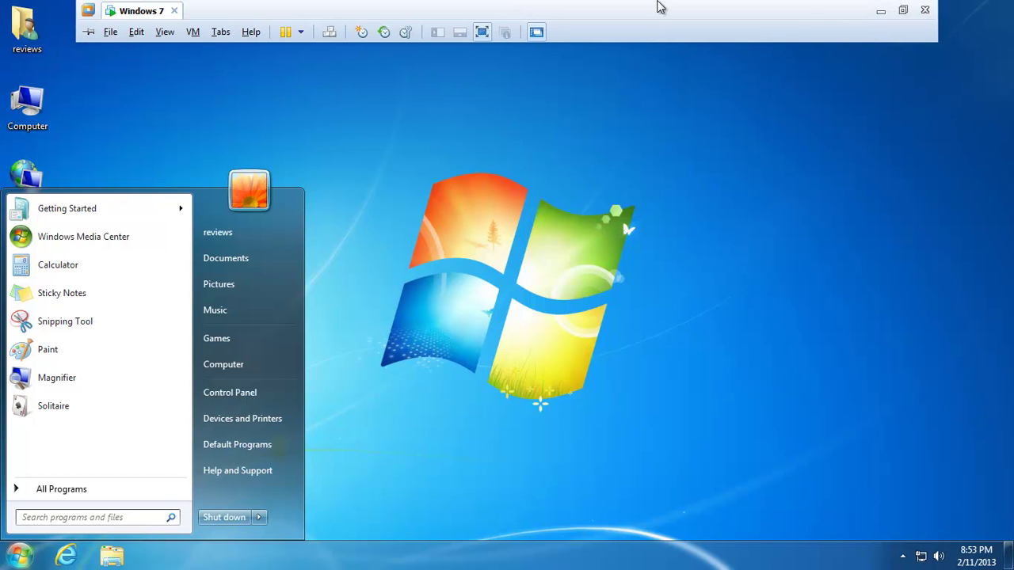
Step: Minimize VMware and scroll through the TechyNotes password-reset article in Internet Explorer
left_click(880, 10)
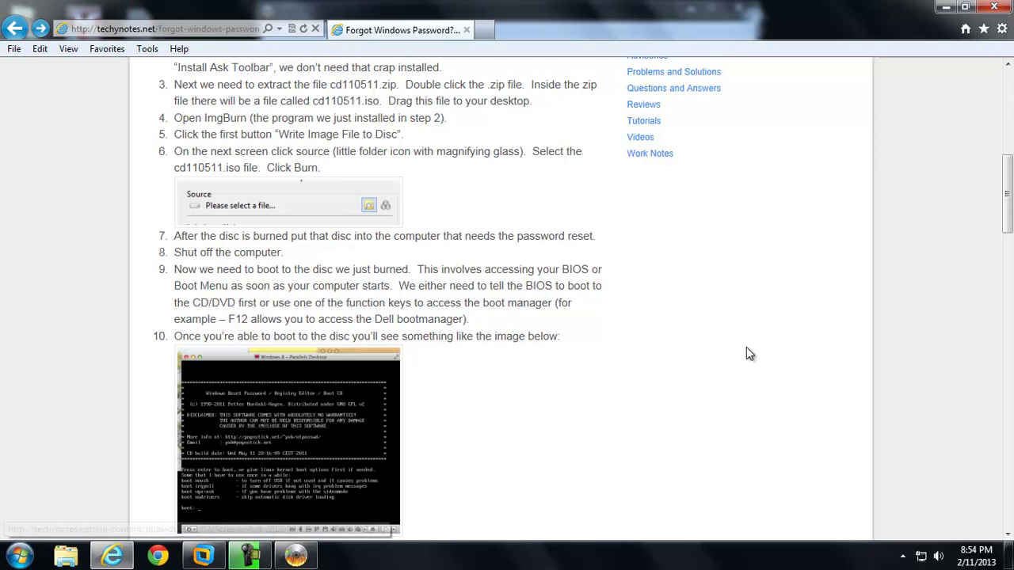
scroll(747, 353, "down", 8)
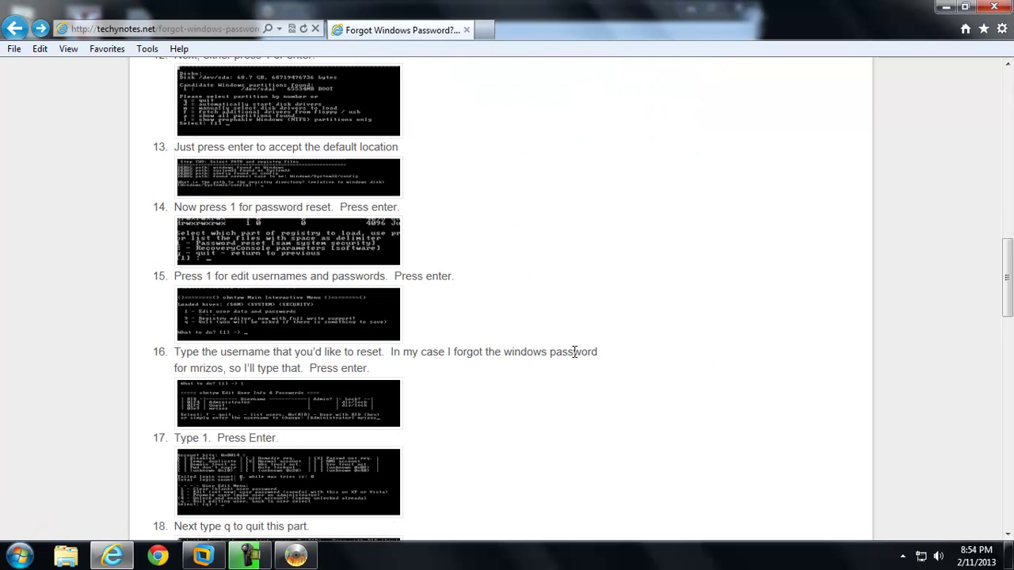
scroll(574, 357, "down", 6)
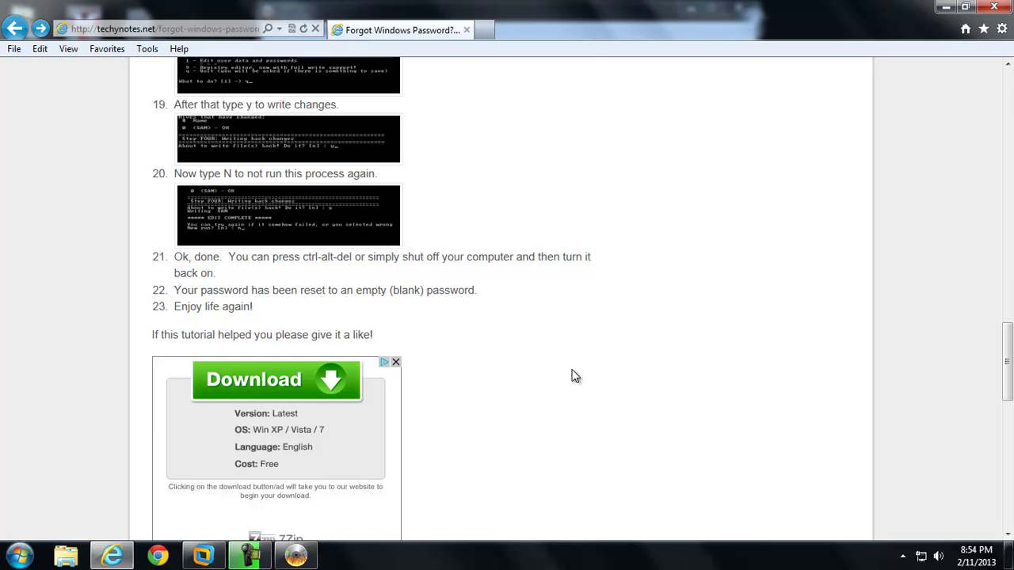
scroll(575, 376, "up", 3)
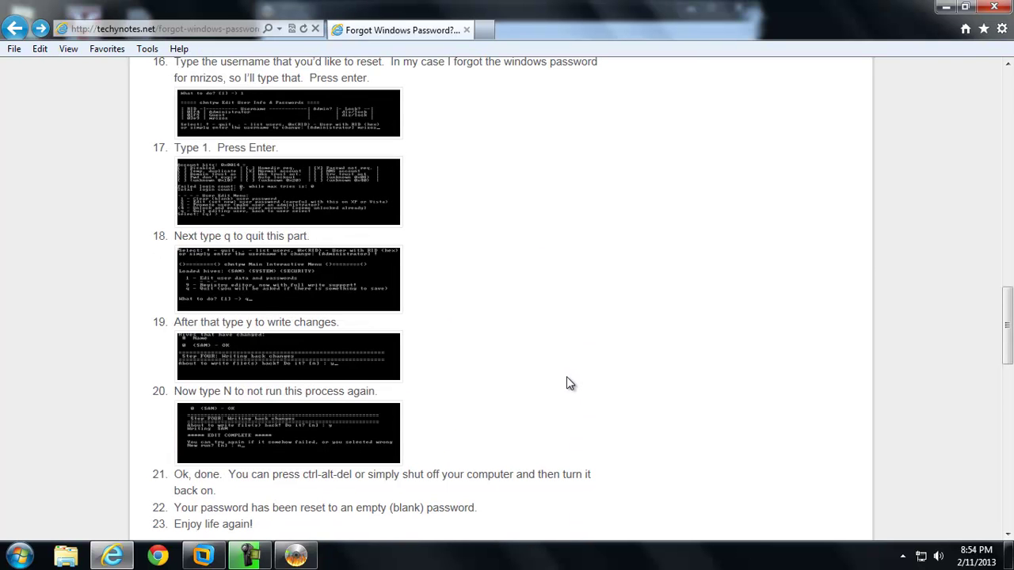
scroll(569, 383, "up", 8)
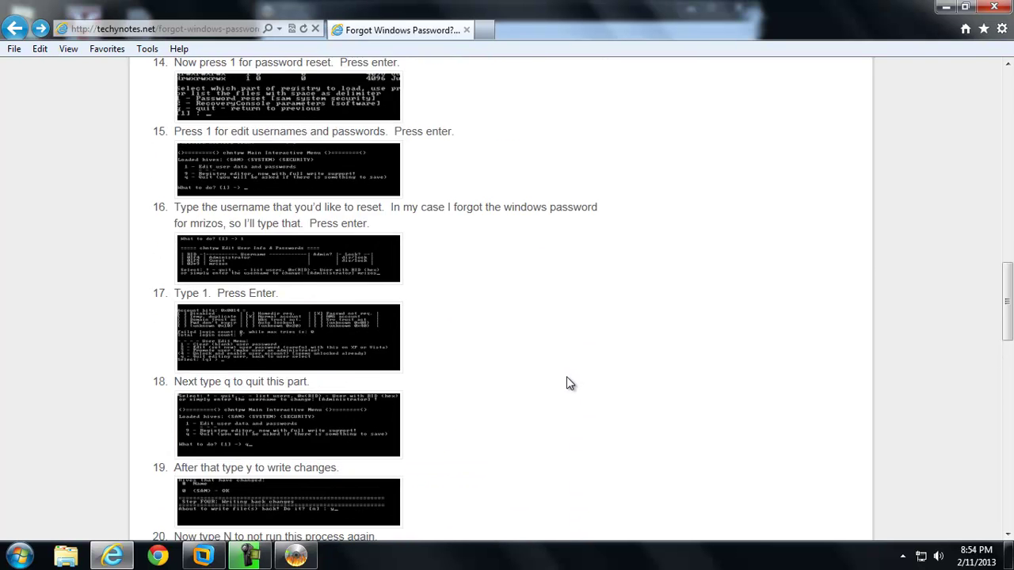
scroll(567, 382, "up", 5)
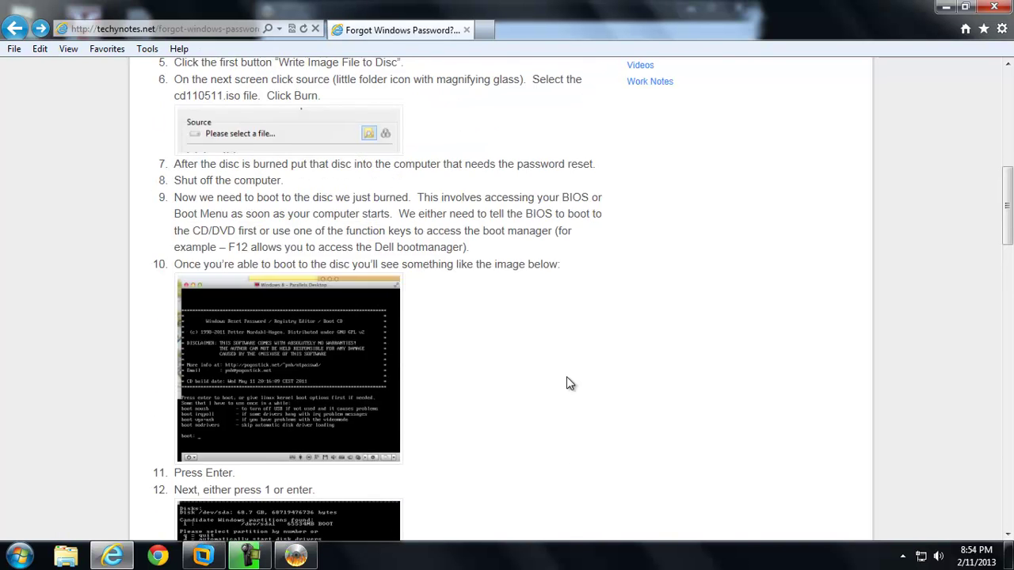
scroll(567, 382, "down", 3)
scroll(566, 383, "up", 1)
scroll(566, 384, "down", 2)
scroll(565, 385, "down", 2)
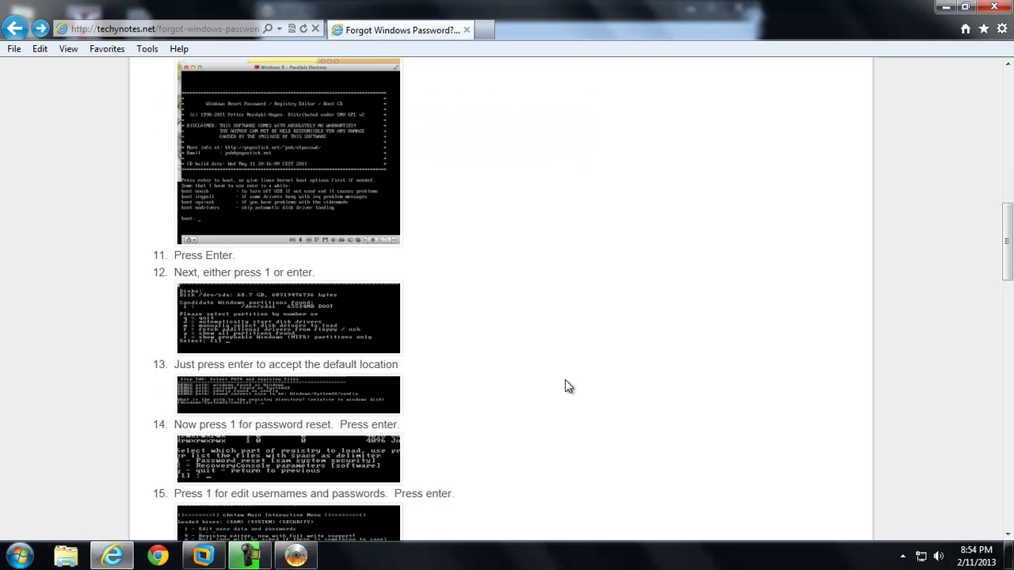
Step: Enlarge the step 12 and boot-screen screenshots, returning to the article and its top afterwards
left_click(299, 316)
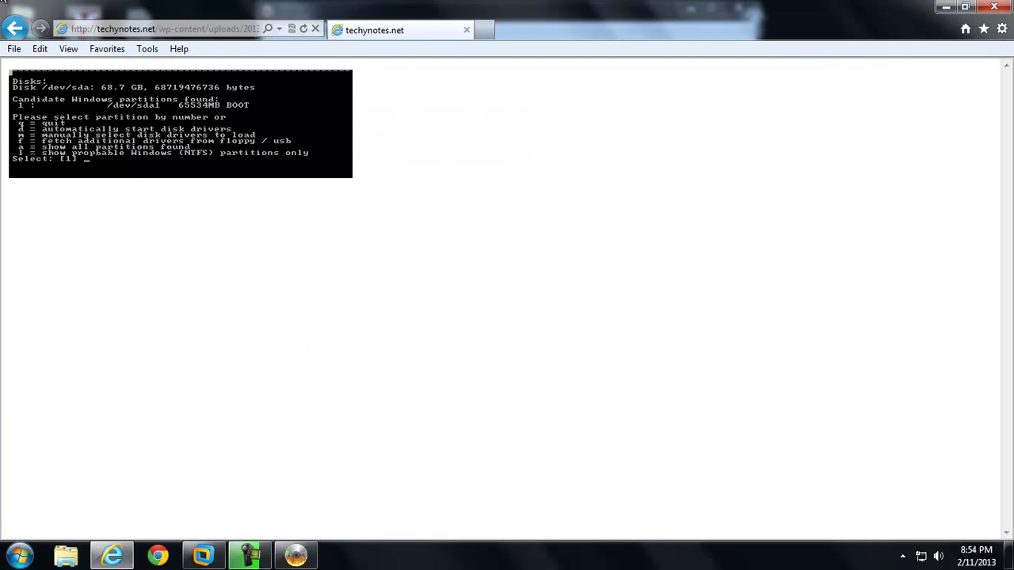
left_click(15, 28)
right_click(14, 28)
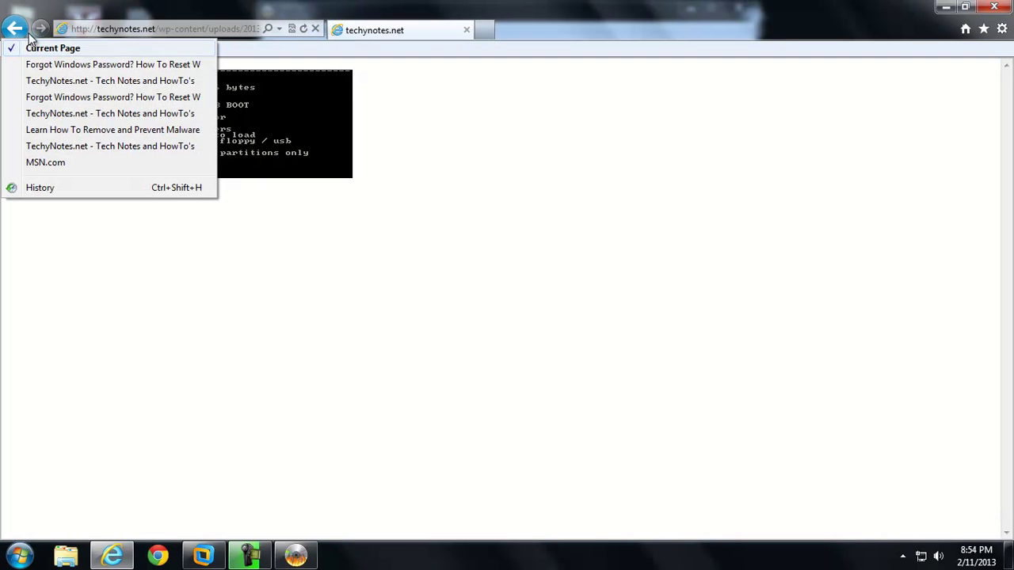
left_click(79, 79)
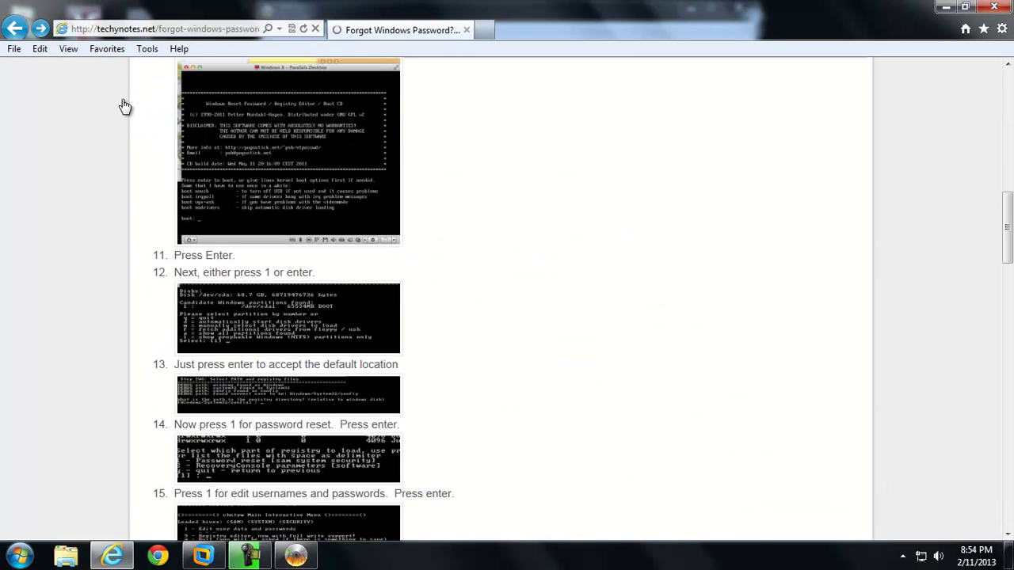
scroll(114, 282, "down", 10)
scroll(110, 279, "up", 12)
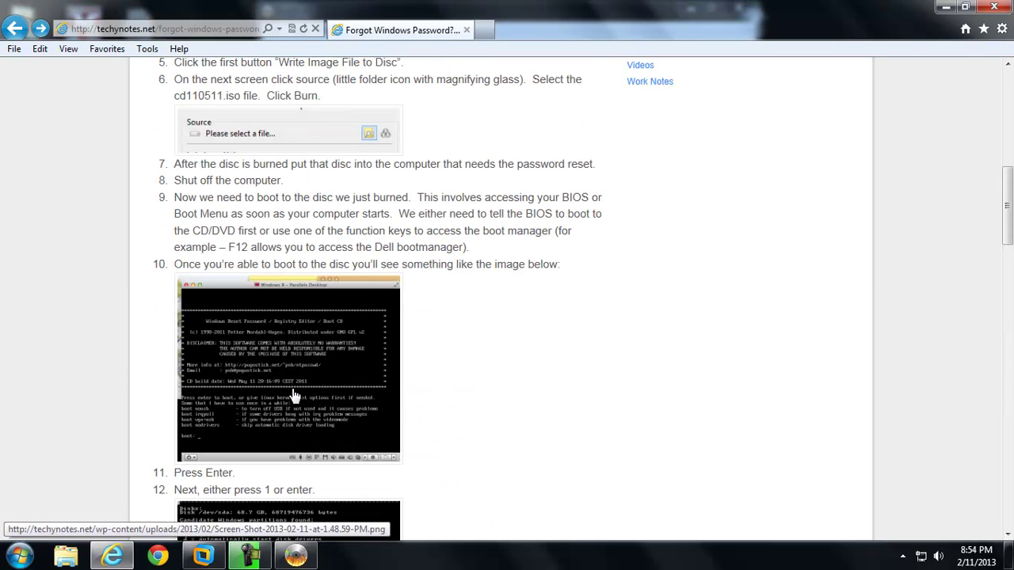
left_click(296, 380)
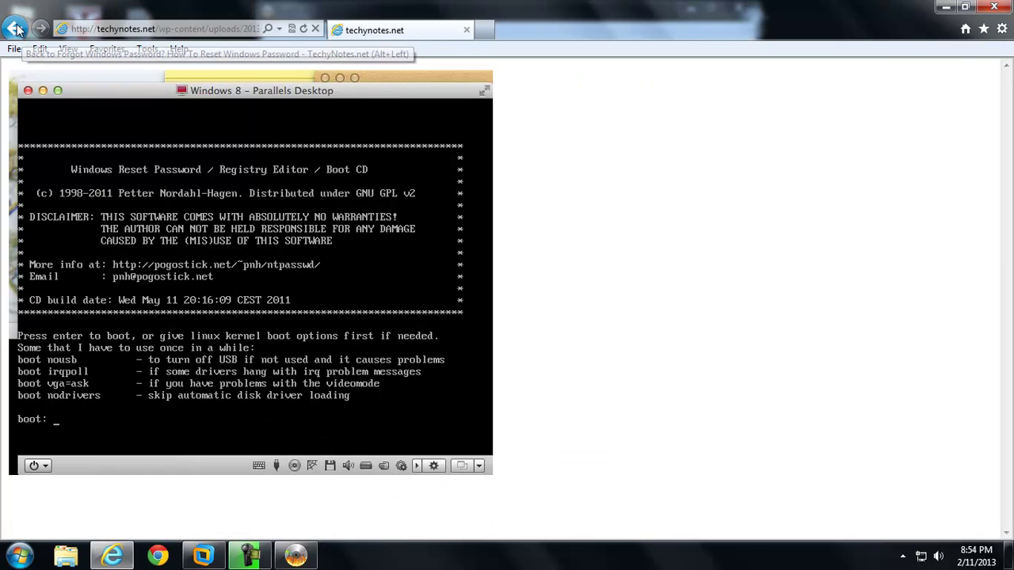
left_click(14, 27)
scroll(81, 230, "down", 10)
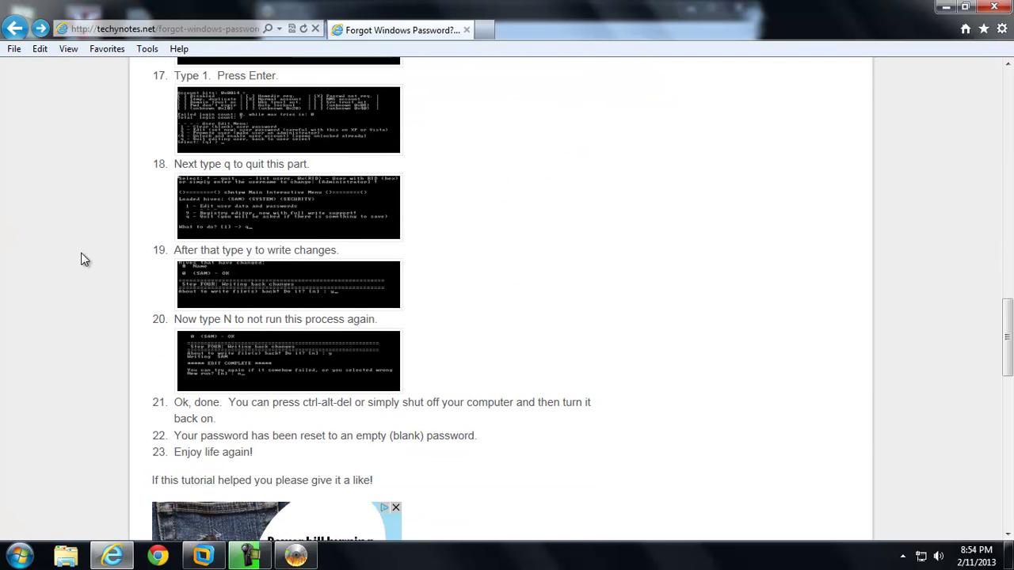
scroll(236, 253, "up", 5)
scroll(236, 253, "up", 15)
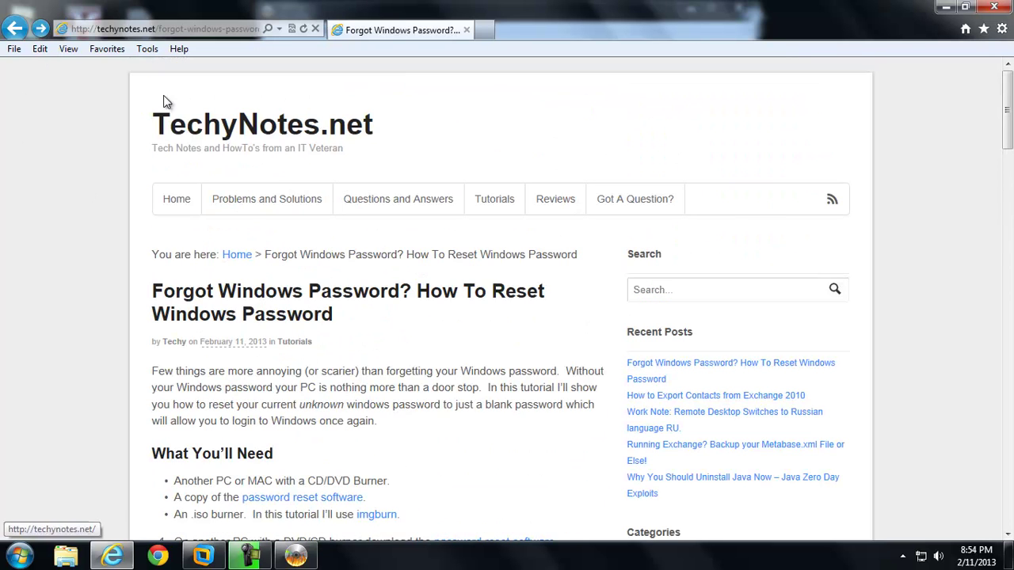
Step: Go to the techynotes.net home page and open Developer Tools with F12
left_click(164, 131)
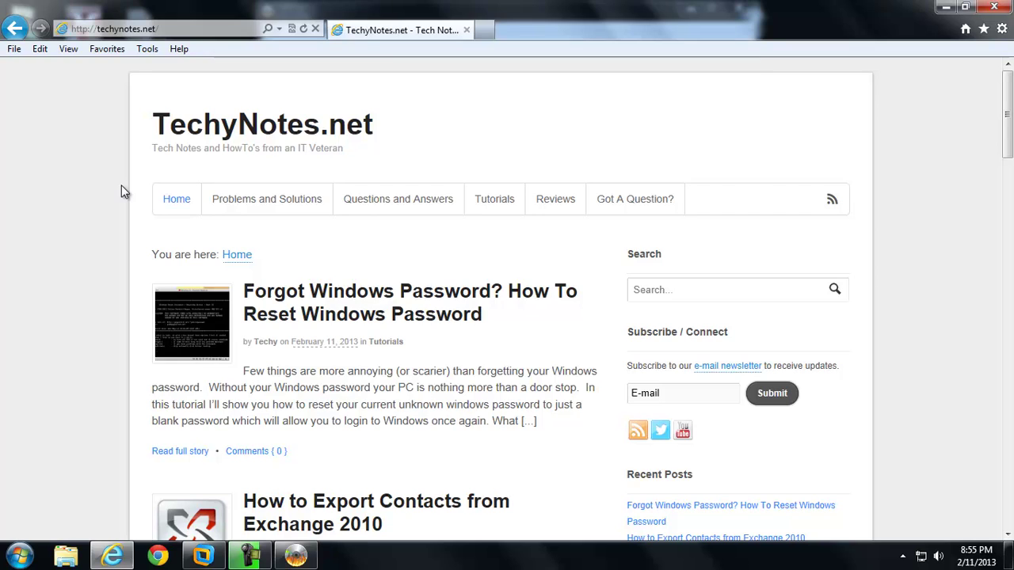
key("F12")
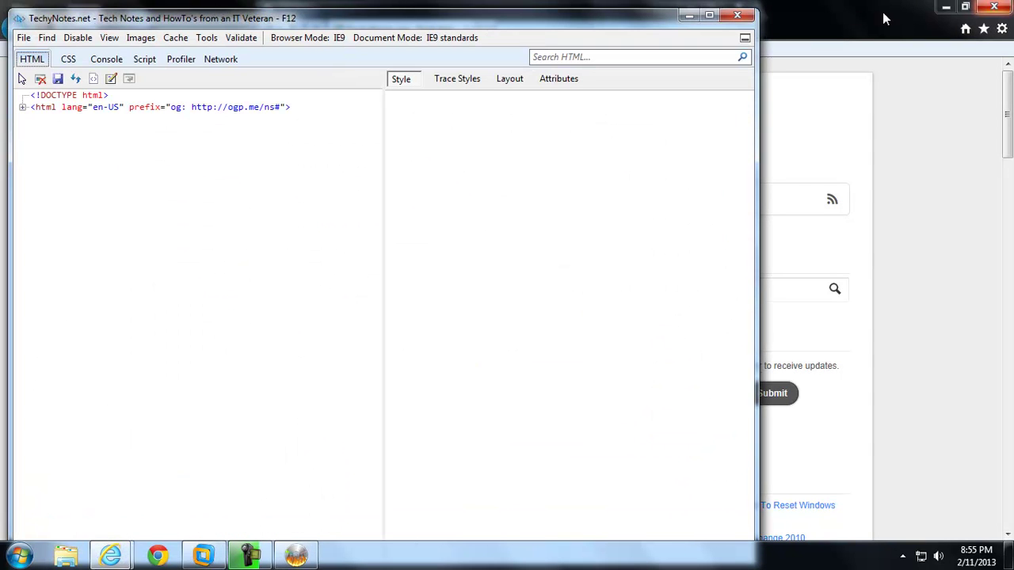